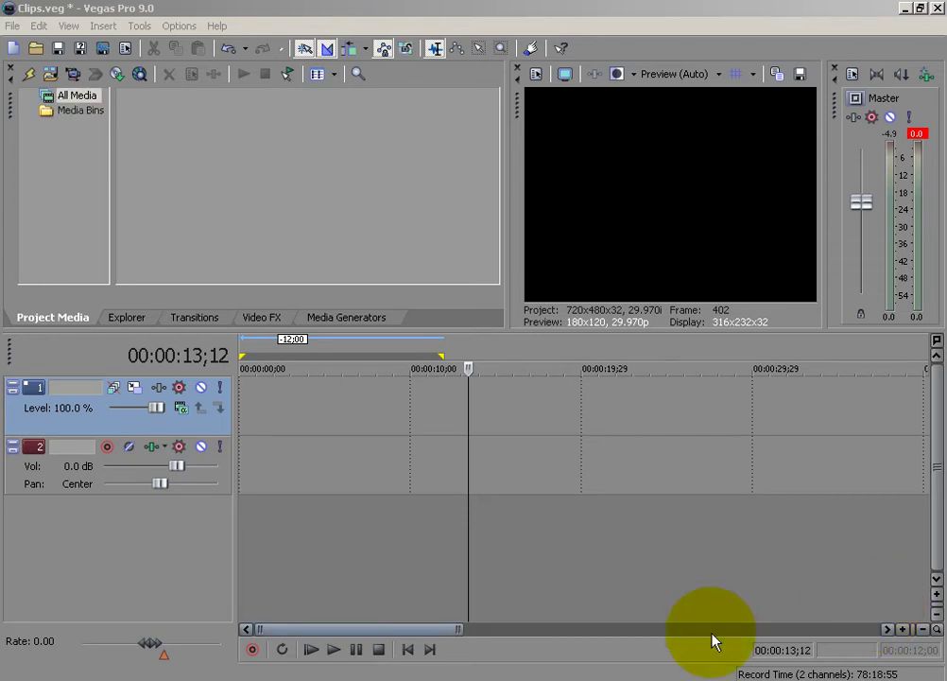
Return the playhead to the project start and open the Clips project from the Desktop without saving the current changes
click(407, 650)
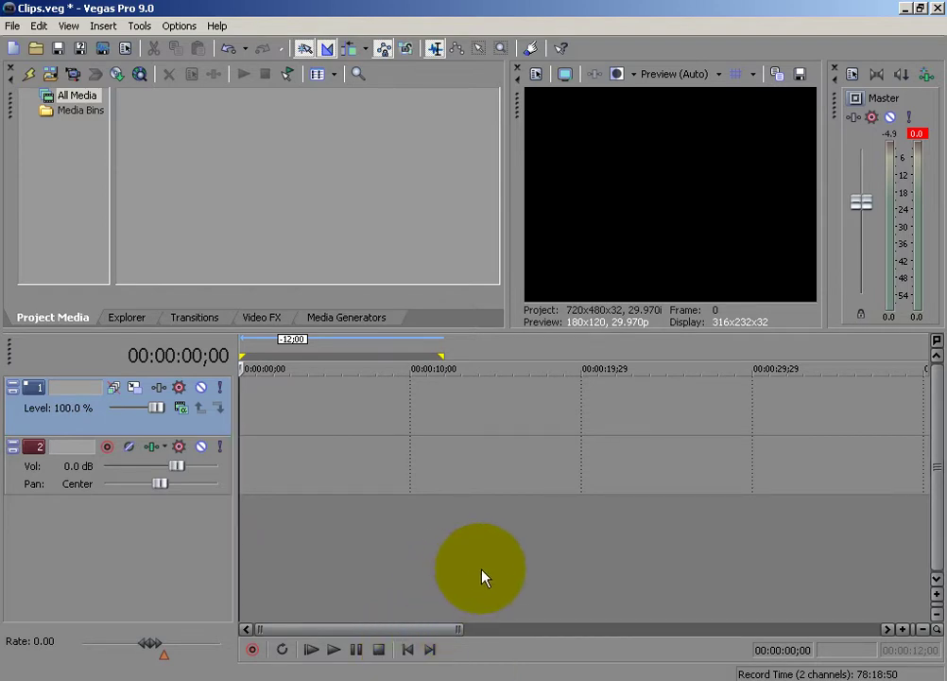
click(13, 27)
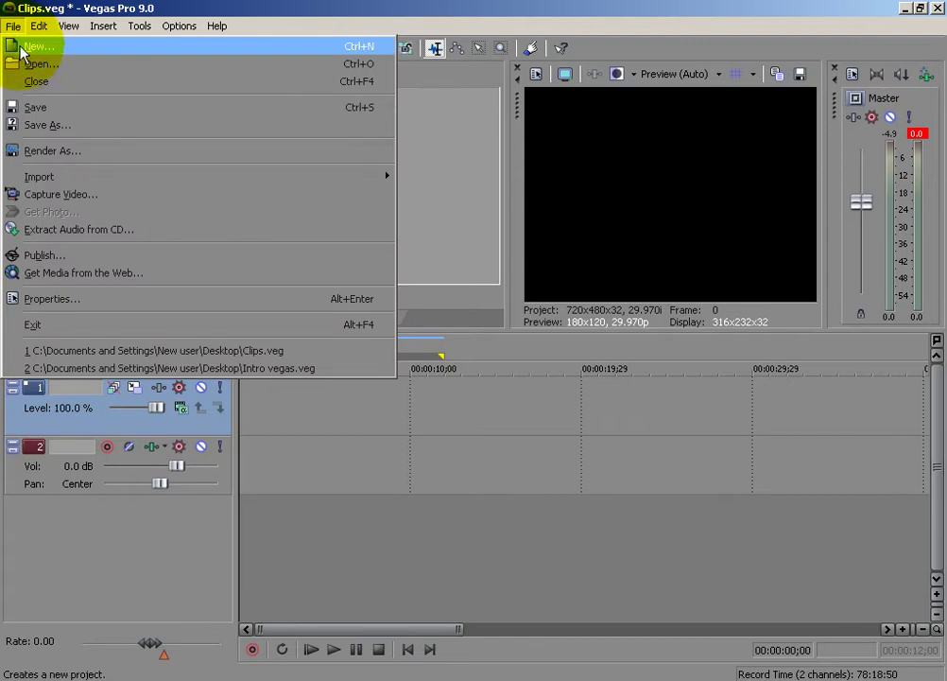
click(21, 64)
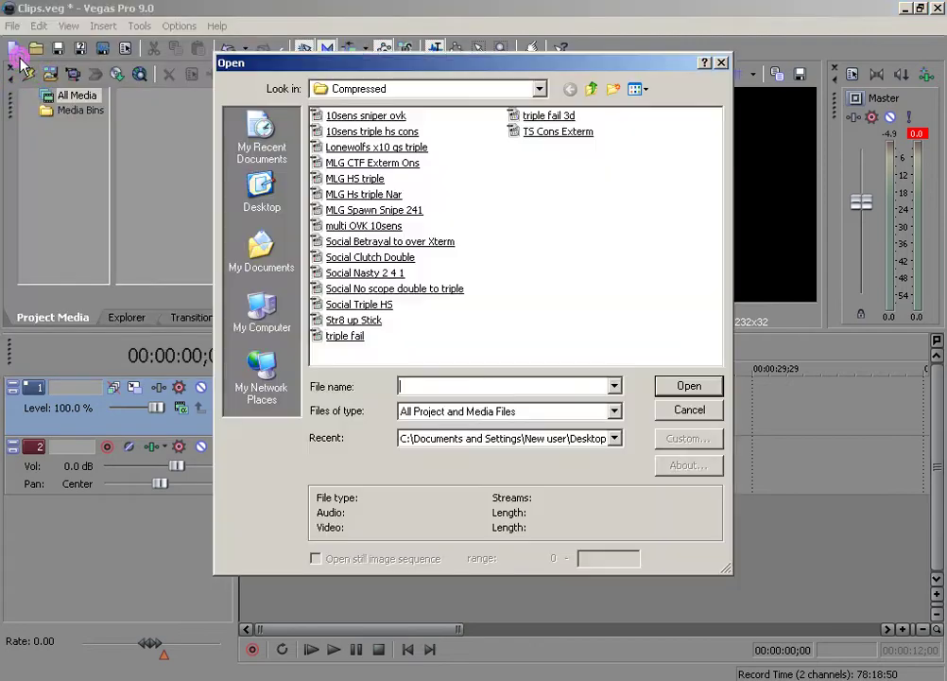
click(262, 198)
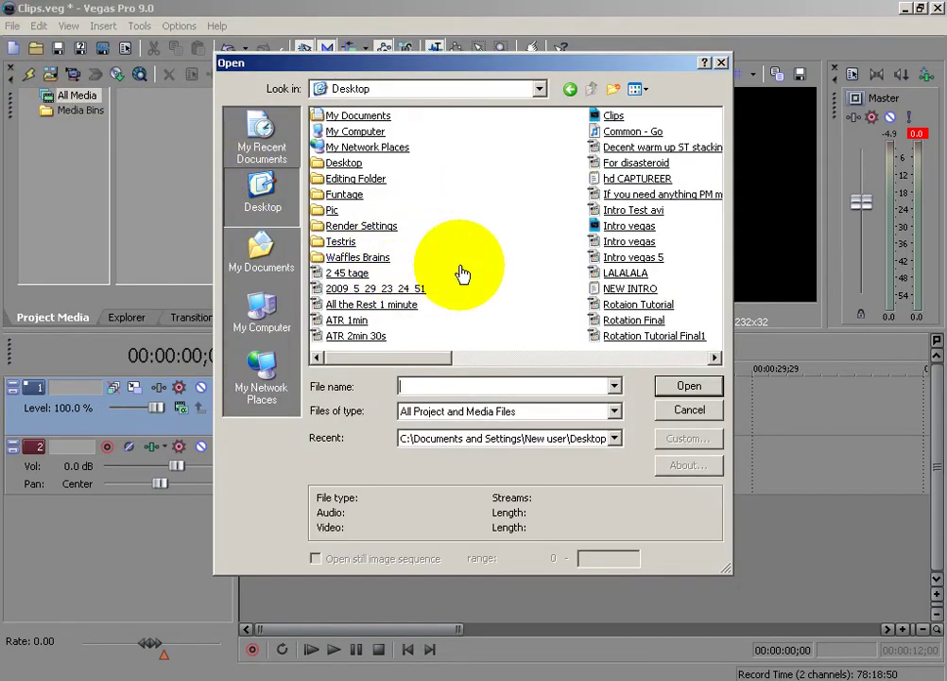
double_click(616, 116)
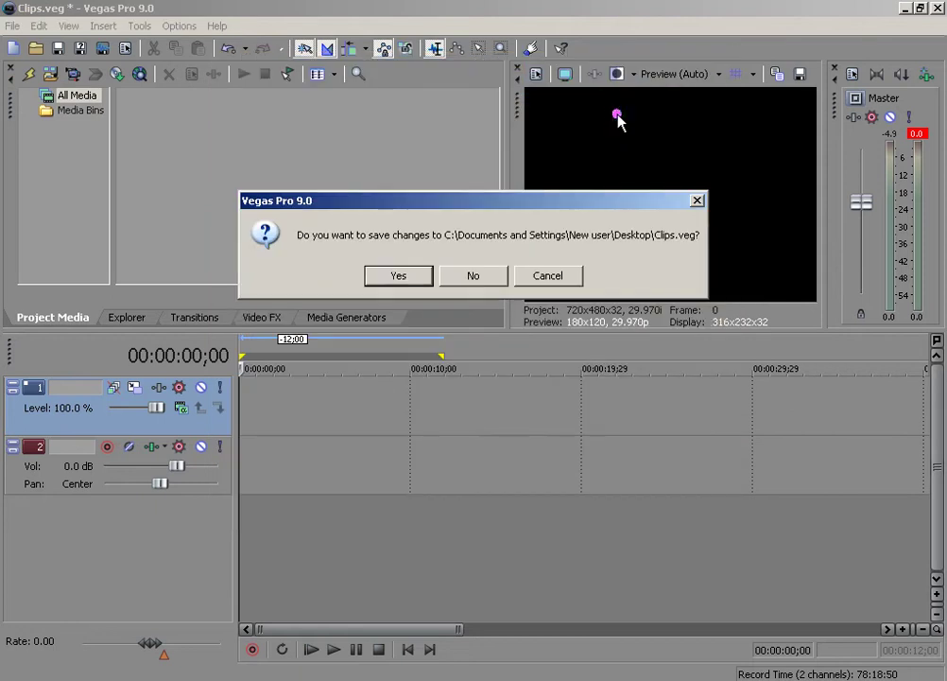
click(473, 275)
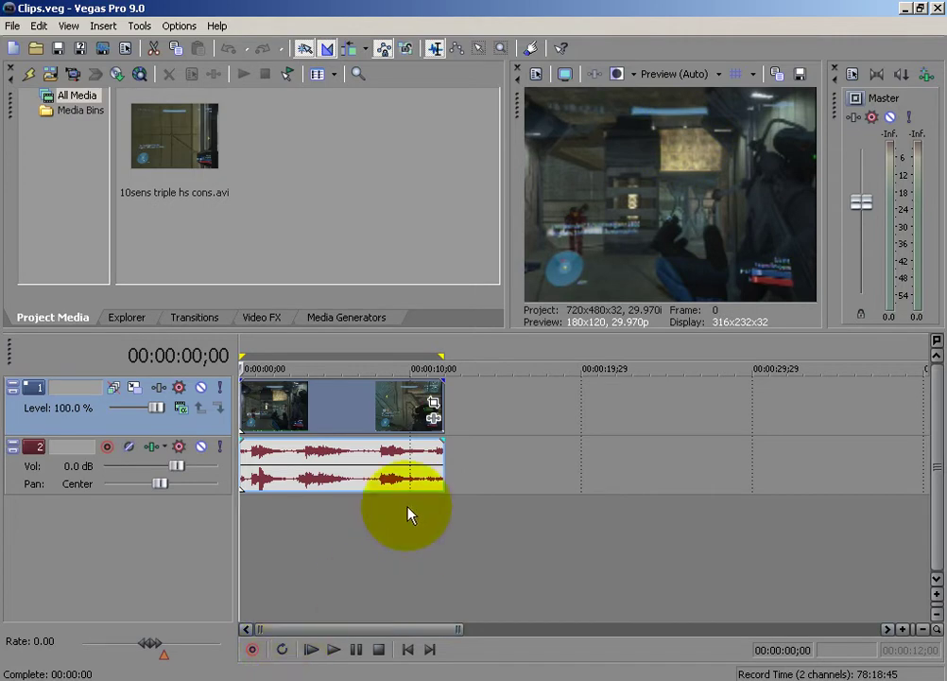
Try shrinking and slightly tilting the video clip's Pan/Crop frame at its first frame, restore the frame and close the editor
click(435, 407)
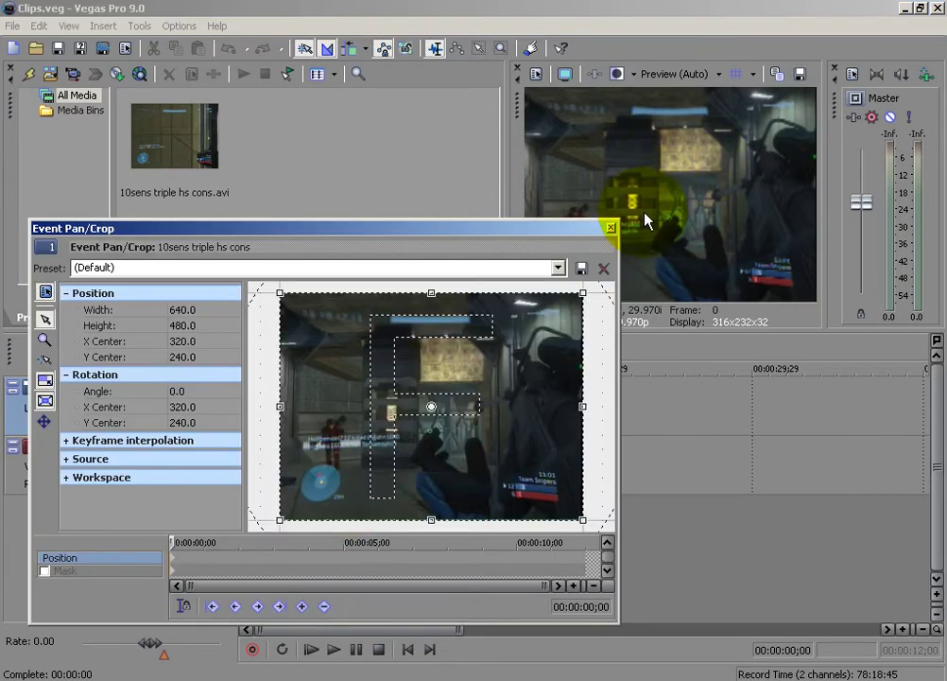
drag(582, 293, 539, 312)
right_click(506, 369)
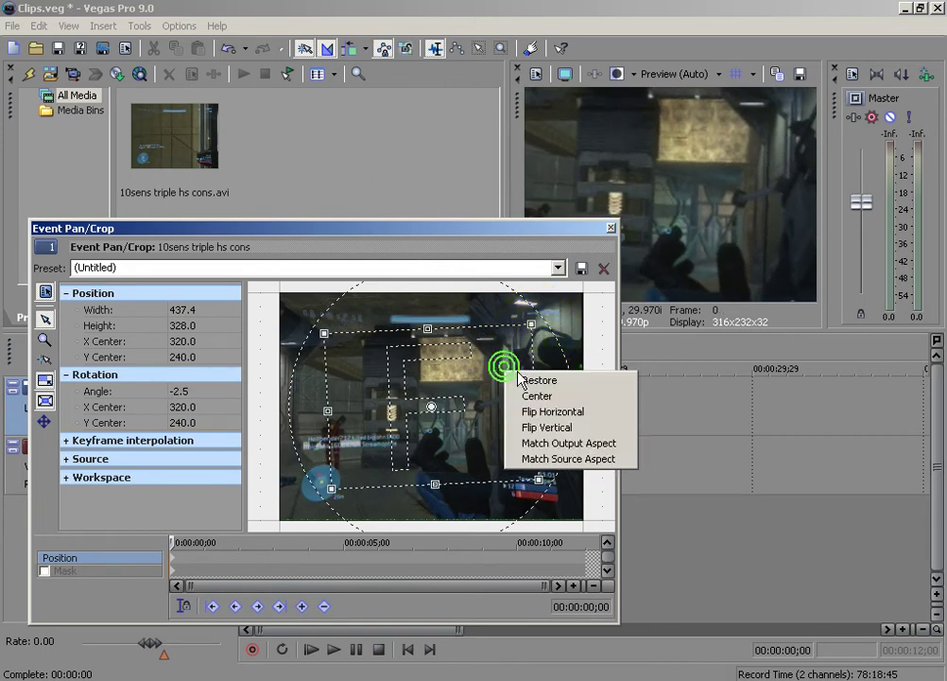
click(519, 379)
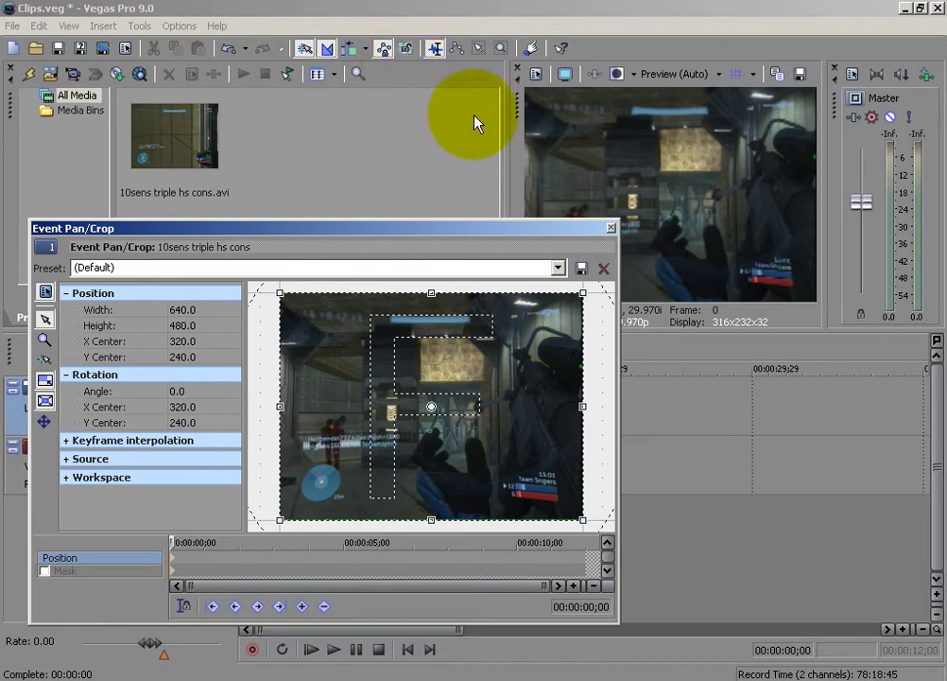
click(611, 228)
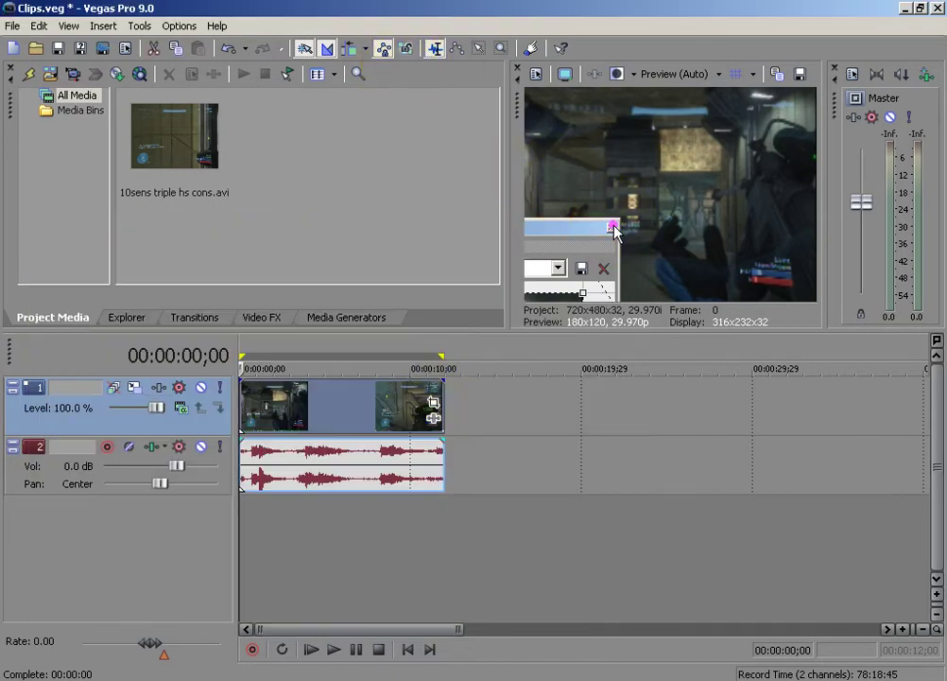
Reopen Event Pan/Crop for the video clip and add a Position keyframe at 00:00:07;08, just before the shot
click(419, 397)
click(433, 406)
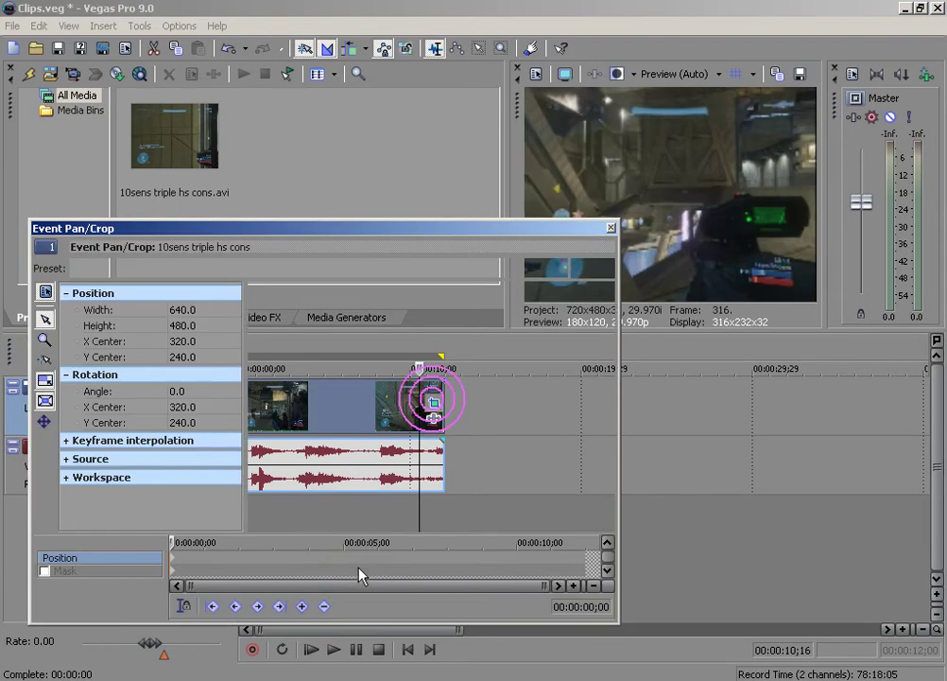
click(413, 560)
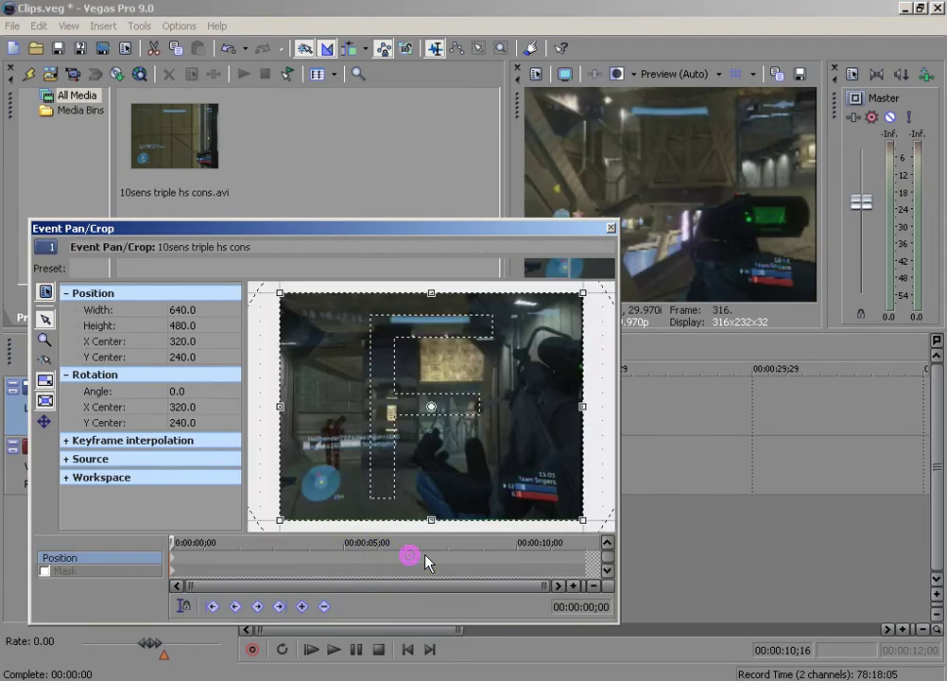
click(446, 560)
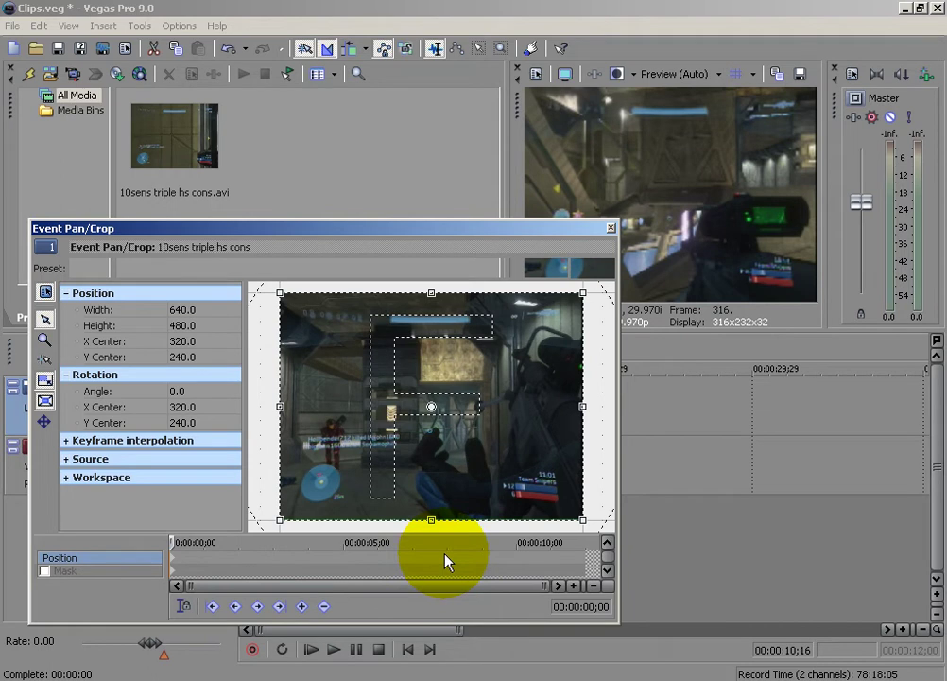
click(447, 560)
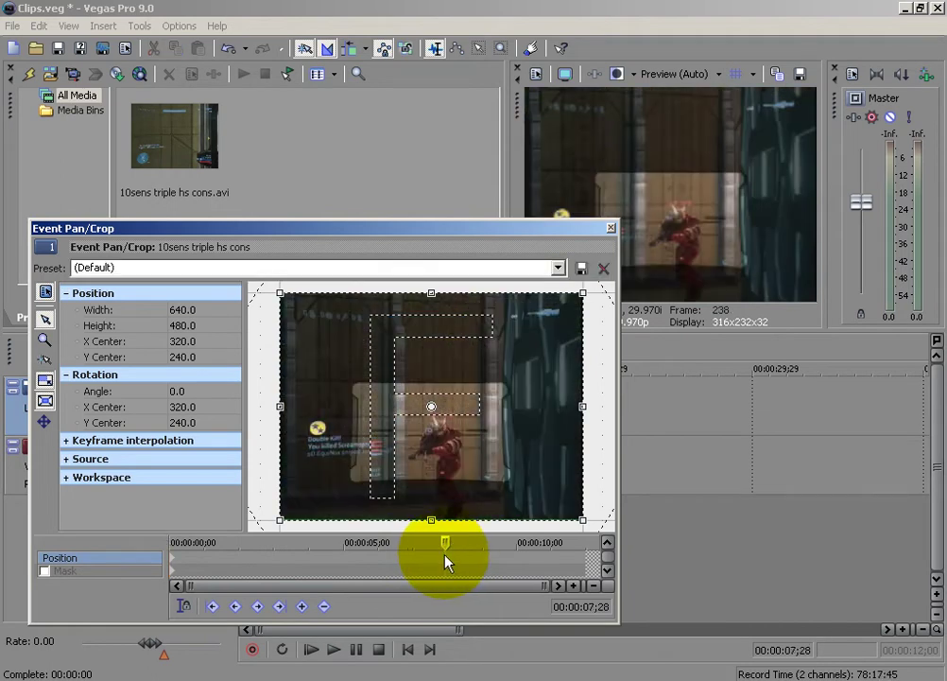
click(437, 560)
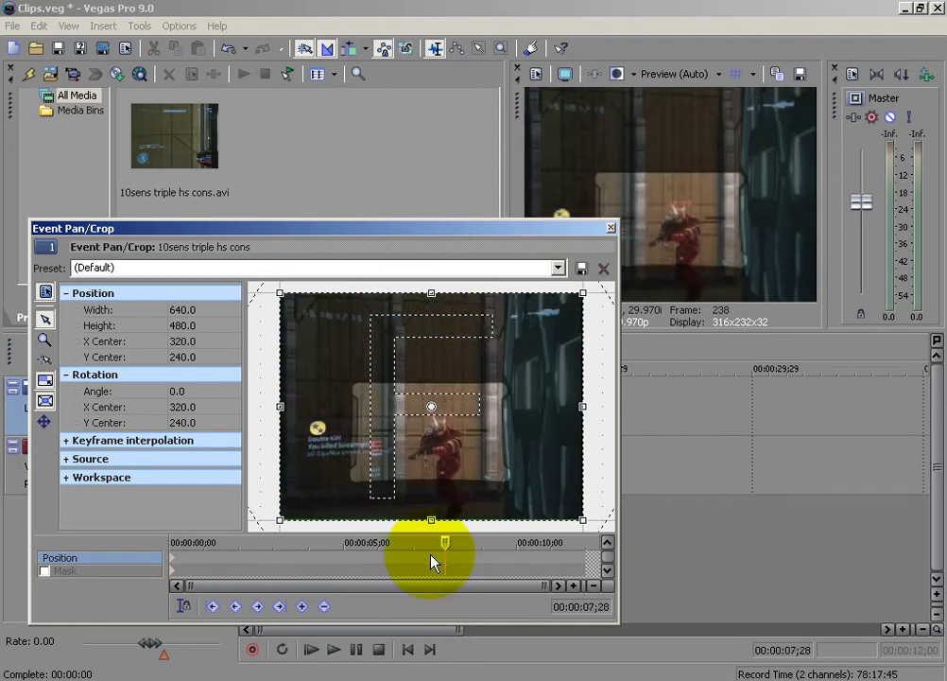
click(440, 560)
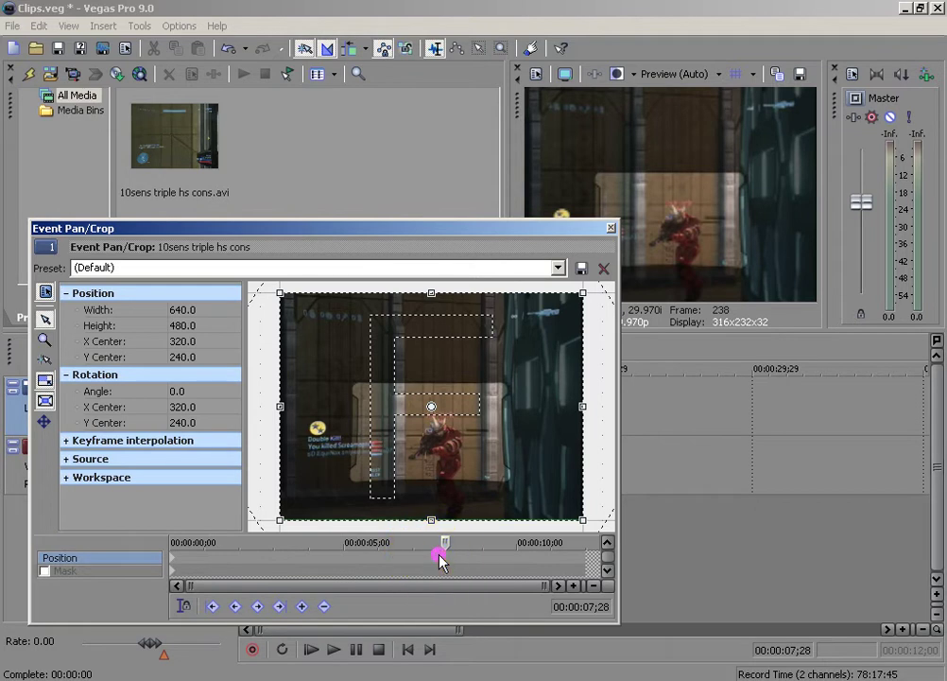
click(433, 544)
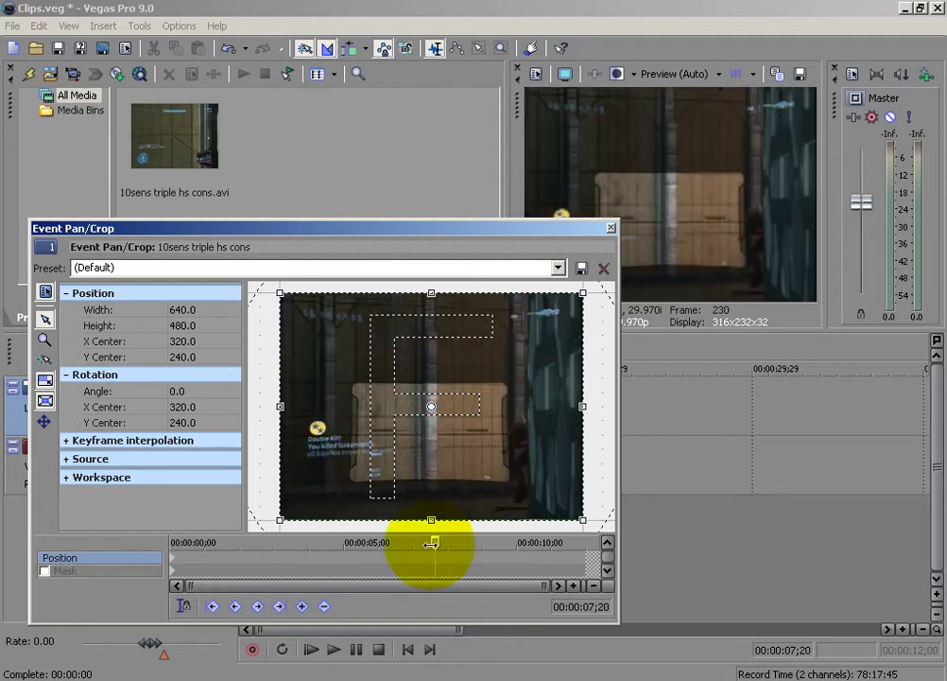
click(422, 559)
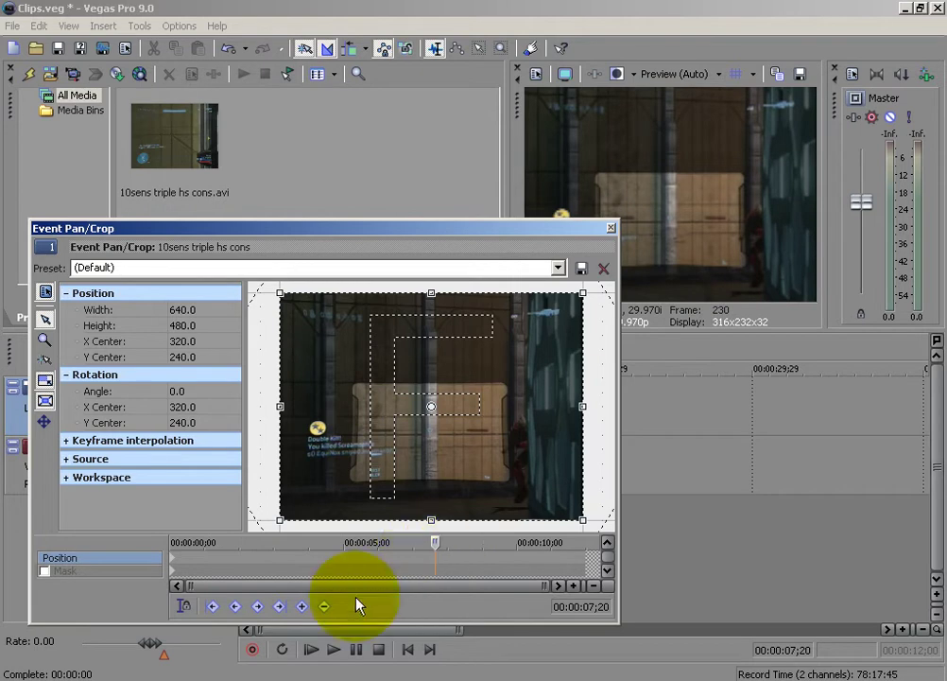
click(421, 543)
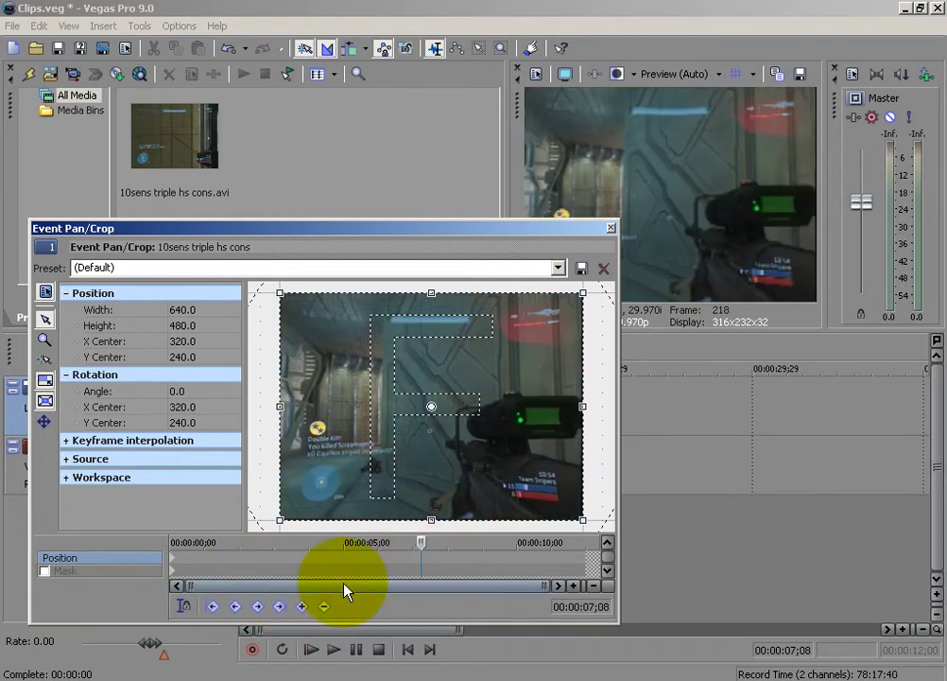
click(323, 607)
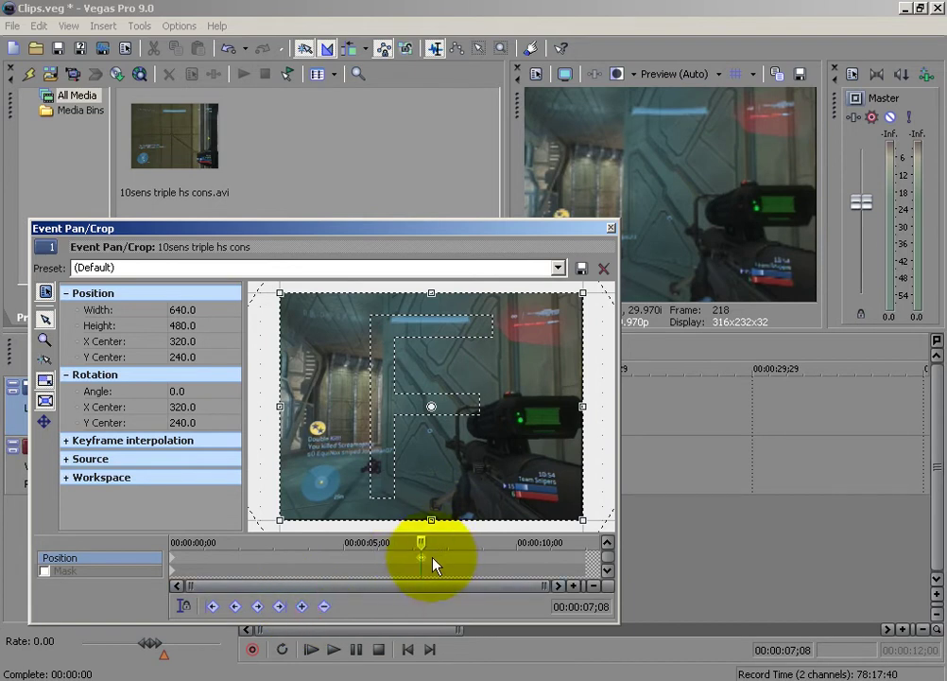
At 00:00:07;15, shrink the crop frame to about 510 by 383 and rotate it to about 6.3 degrees
click(431, 564)
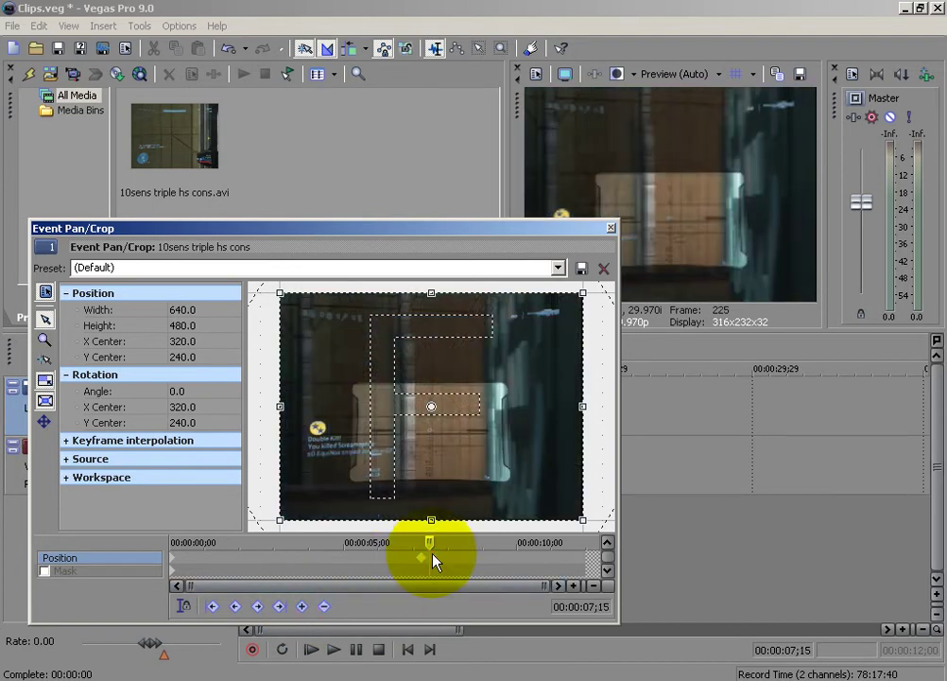
drag(581, 295, 547, 322)
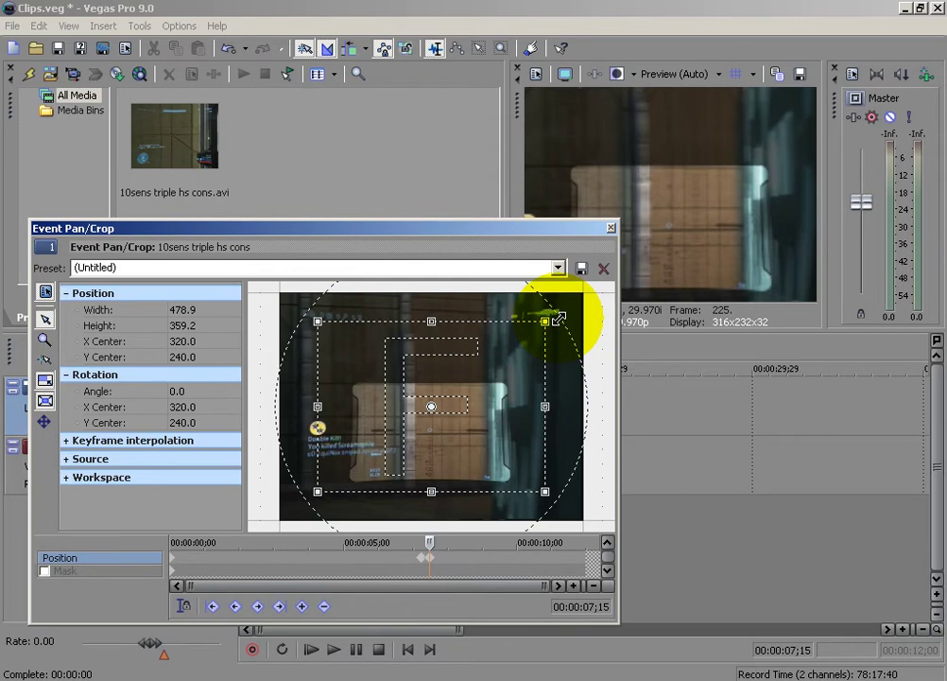
drag(545, 492, 552, 496)
scroll(644, 442, down, 2)
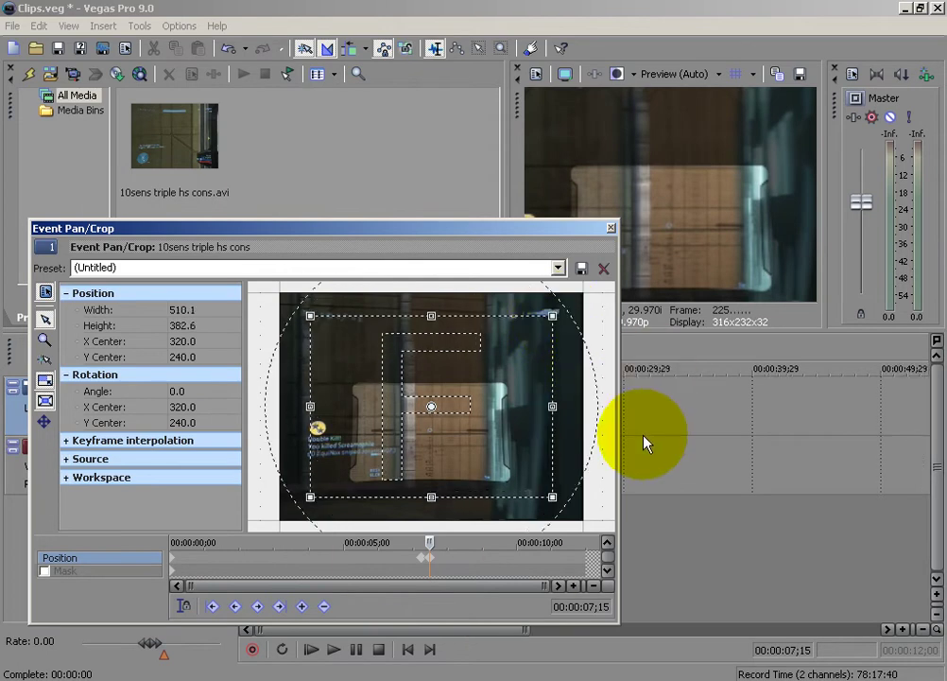
drag(586, 364, 583, 385)
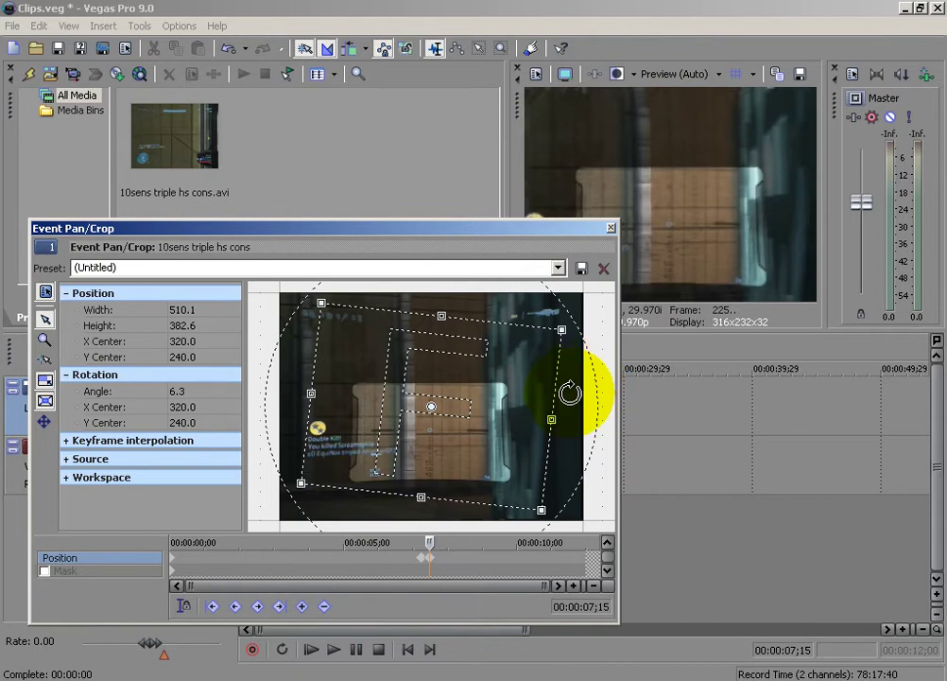
At 00:00:07;22, shrink the crop frame to about 442 by 332 and tilt it to about -7.5 degrees
click(437, 565)
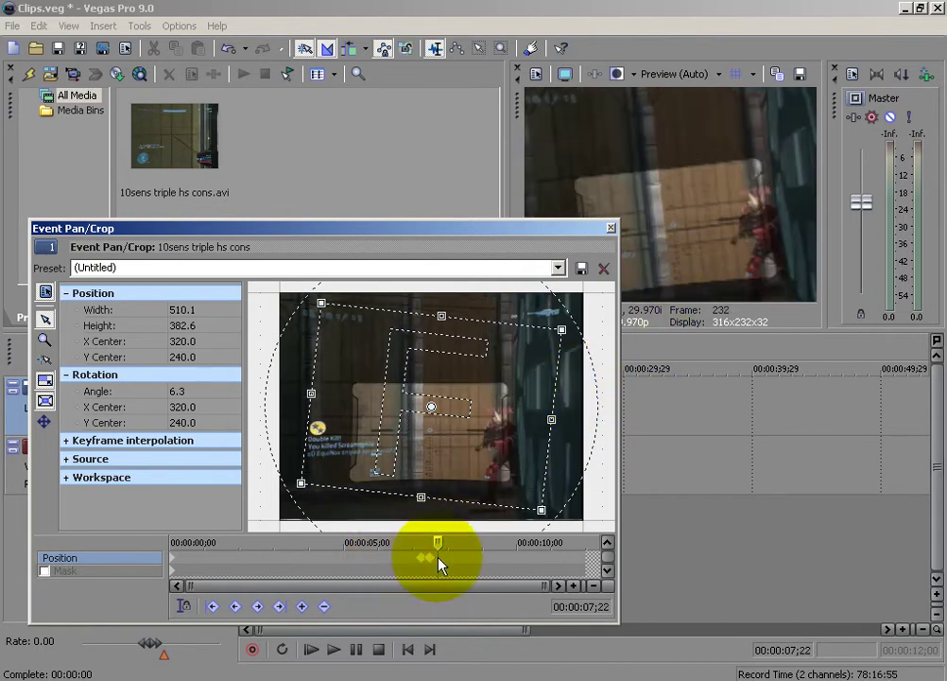
drag(562, 329, 548, 337)
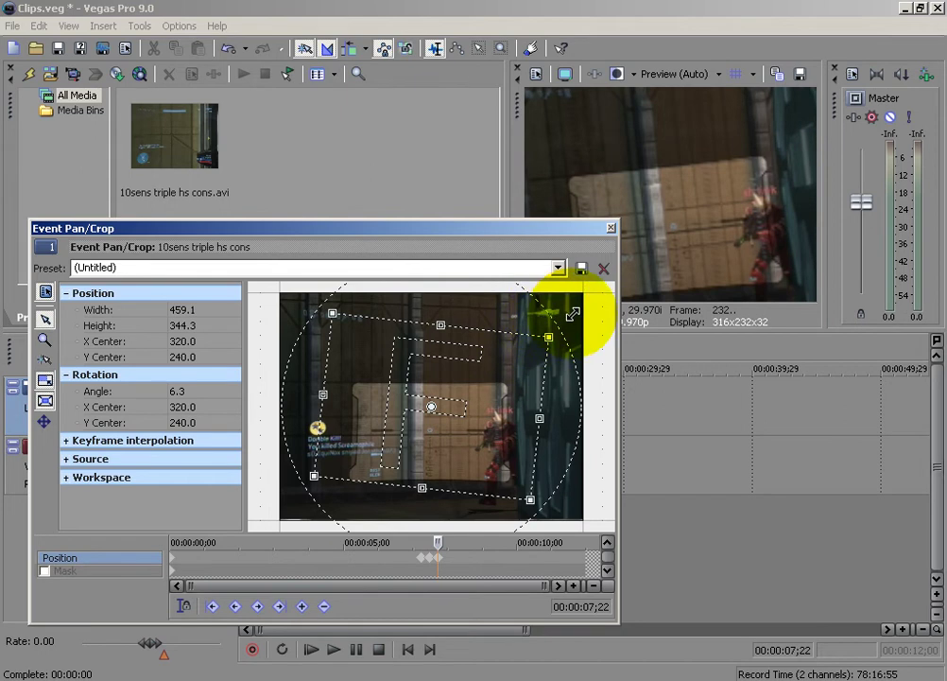
drag(561, 439, 521, 368)
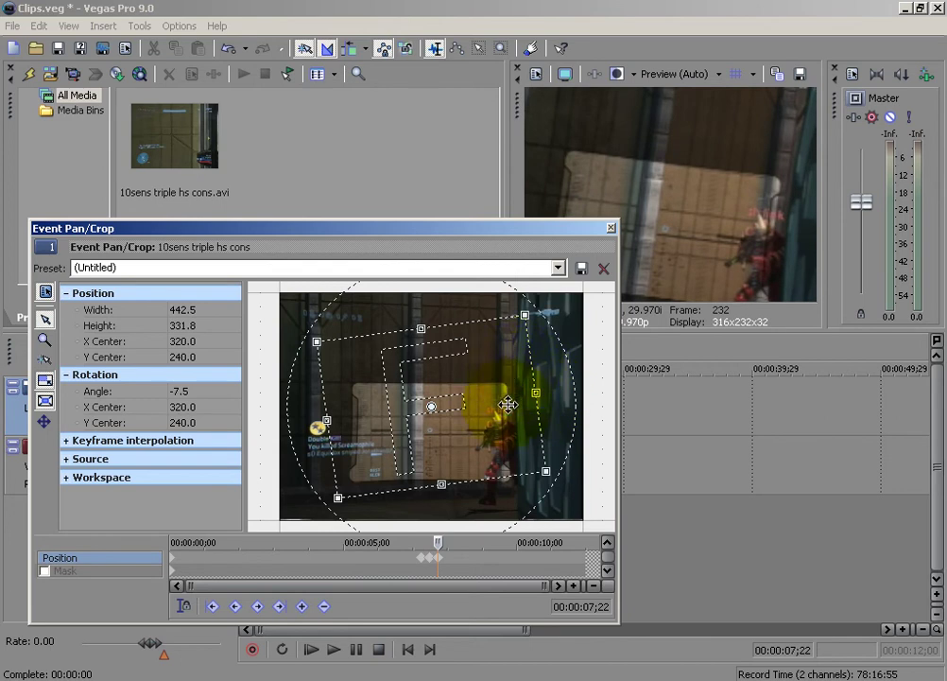
Keyframe the crop at 00:00:07;29 to about 476 by 357, angle 2.4, and at 00:00:08;07 to about 416 by 312, angle -11.4
click(447, 558)
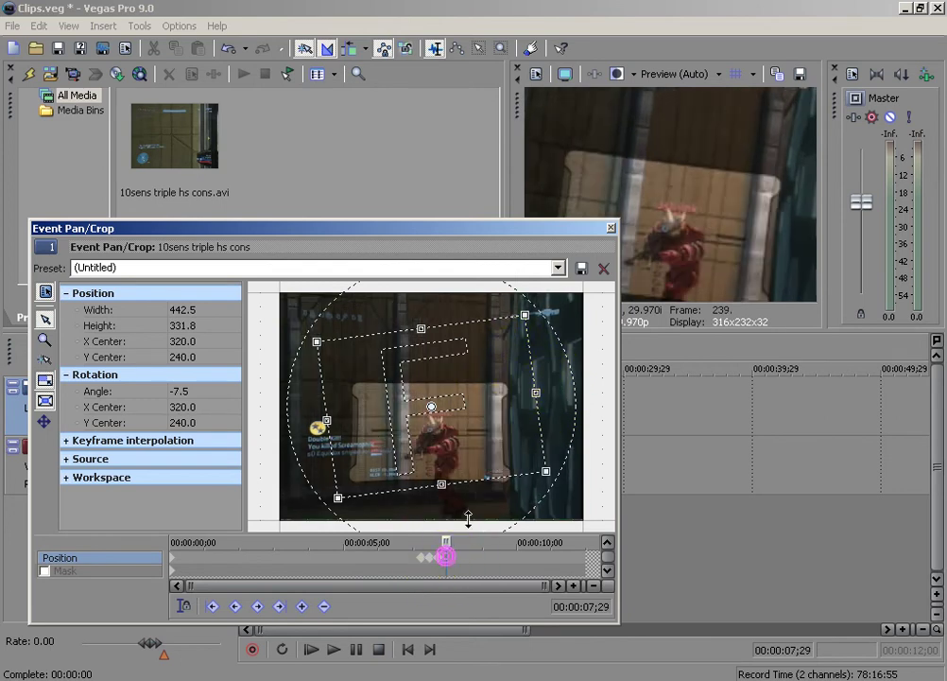
drag(526, 319, 563, 375)
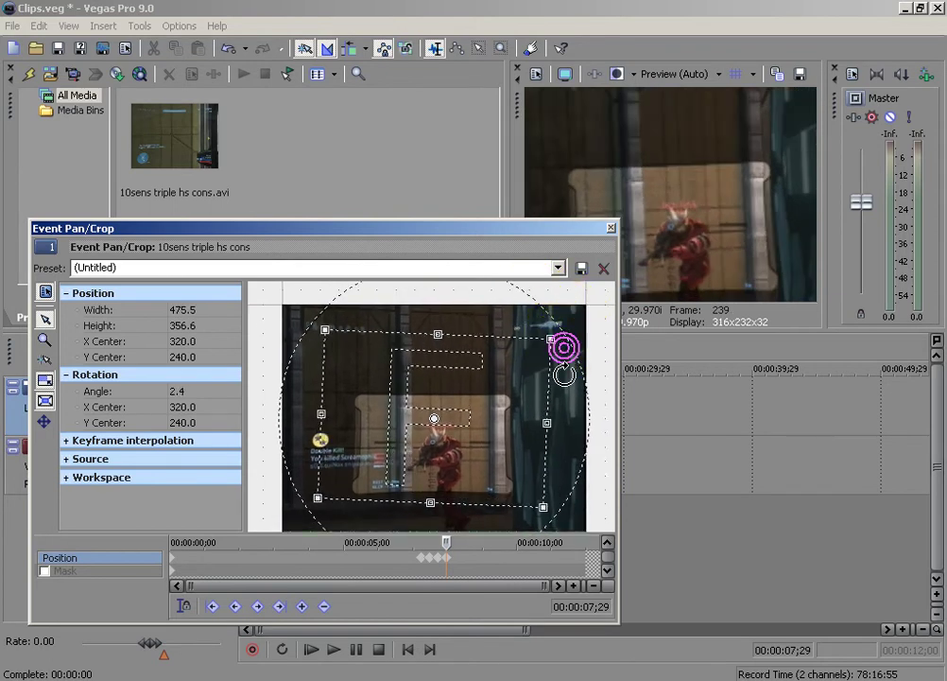
click(457, 558)
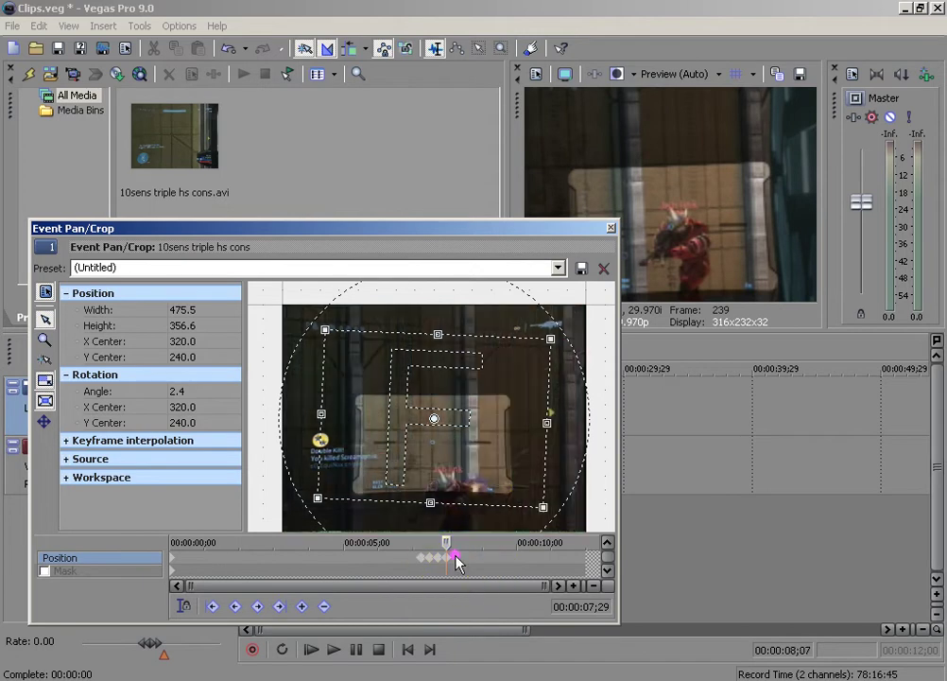
mouse_move(551, 341)
mouse_down()
mouse_move(537, 347)
mouse_move(546, 364)
mouse_move(536, 341)
mouse_up()
right_click(549, 376)
click(550, 376)
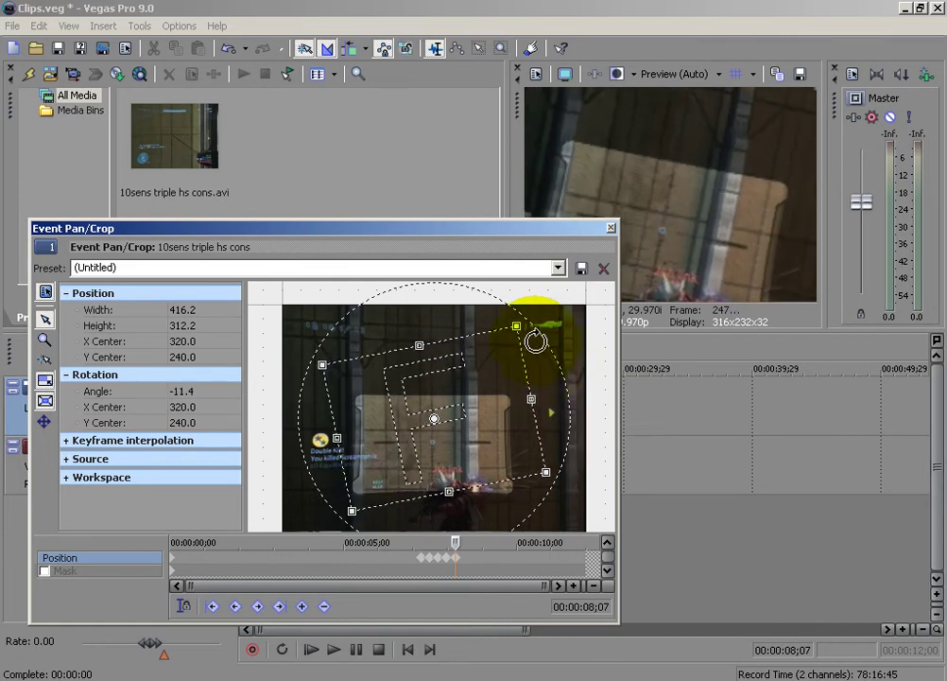
At 00:00:08;14, restore the crop frame to its full, unrotated default and close the Event Pan/Crop window
click(462, 556)
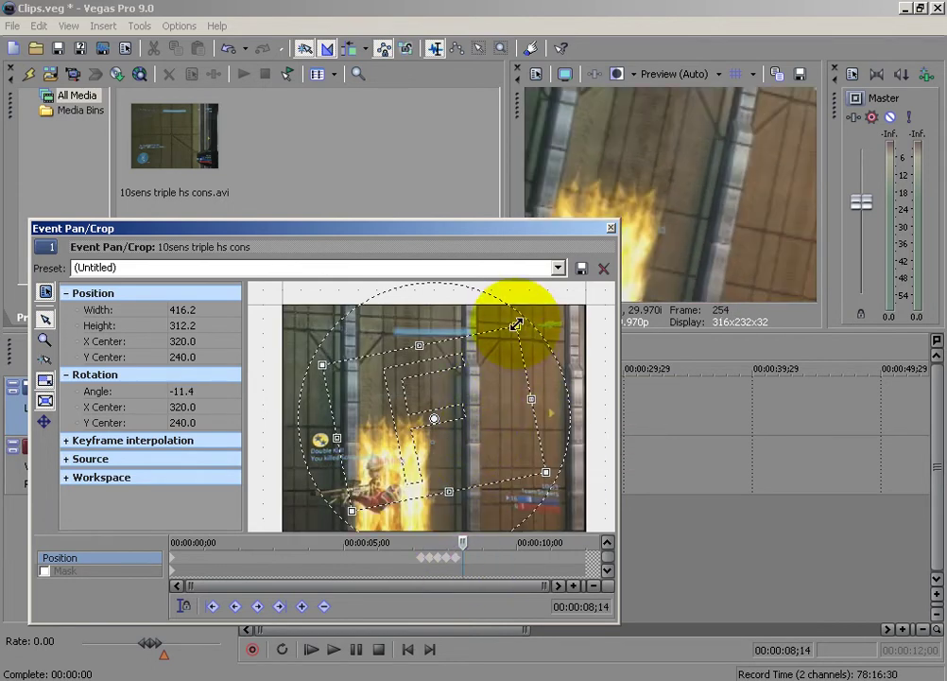
drag(515, 325, 537, 303)
right_click(525, 372)
click(532, 382)
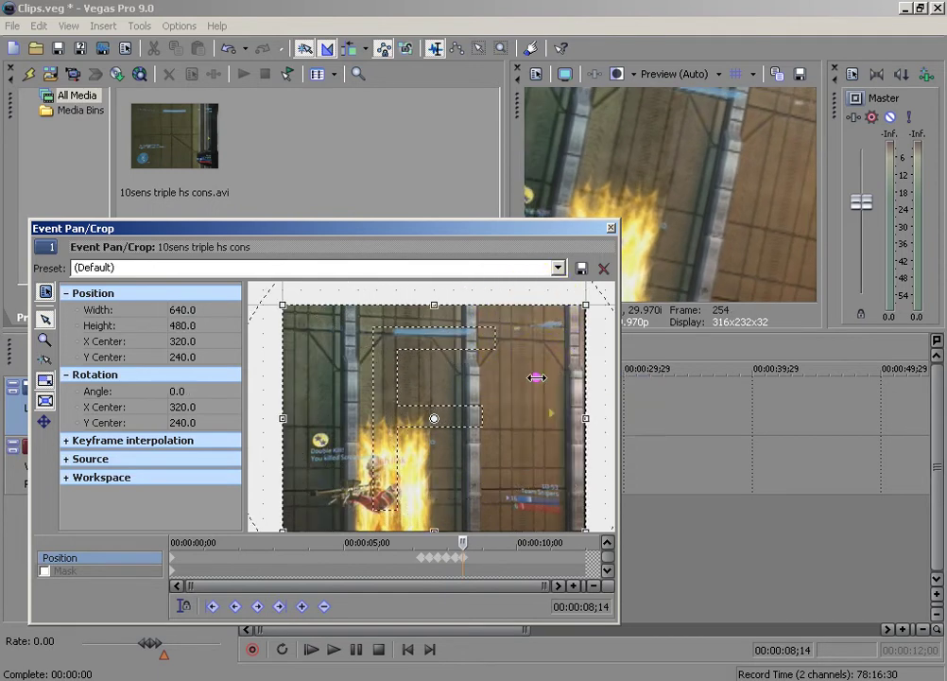
click(535, 383)
click(506, 446)
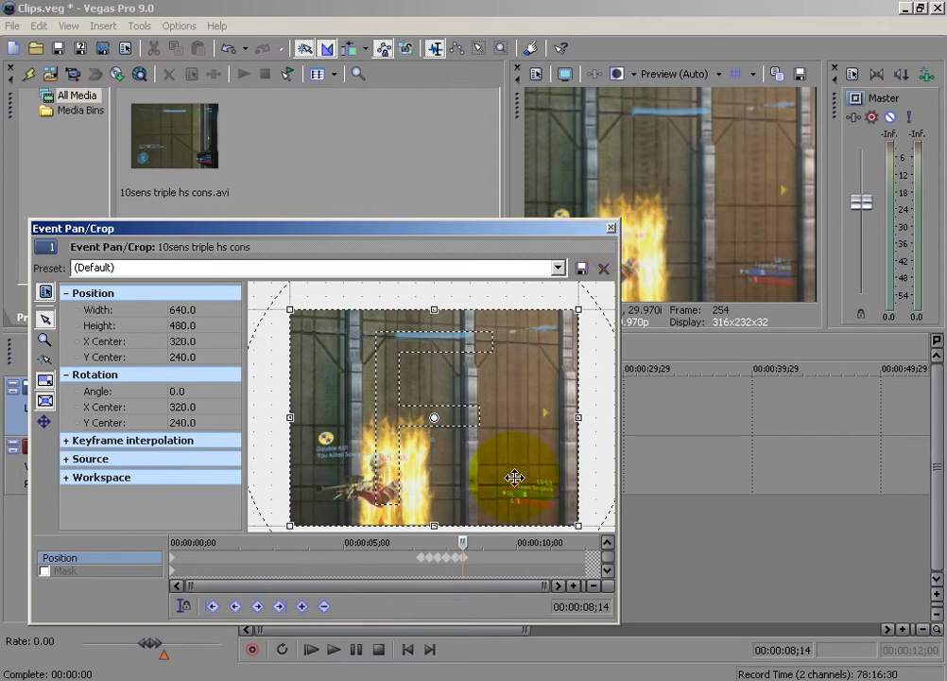
click(611, 229)
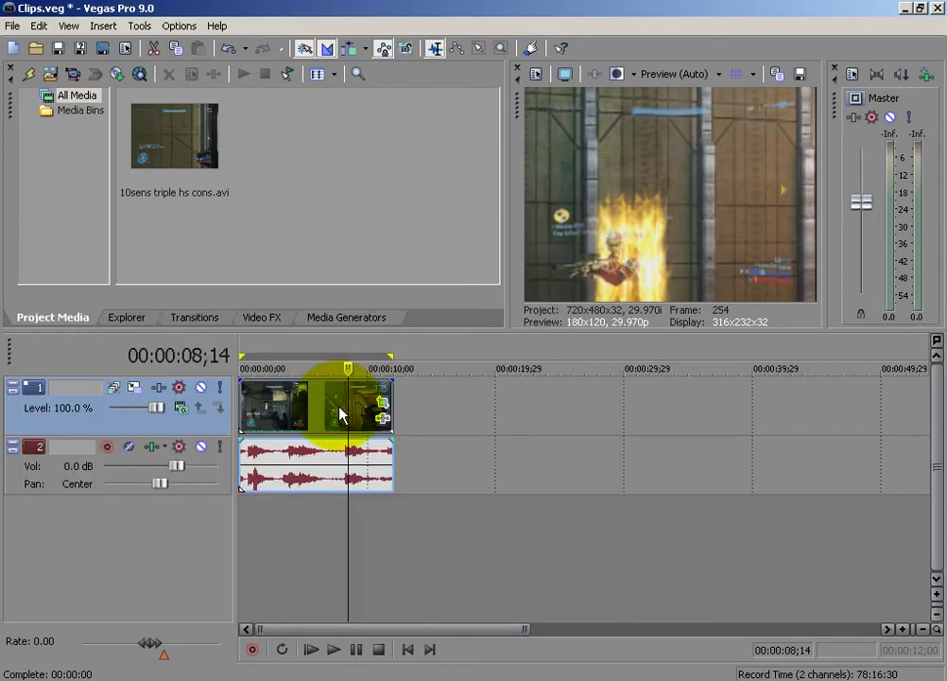
Split the view of the result by playing the clip from about 00:00:06;25 through the keyframed shake
click(328, 402)
key(s)
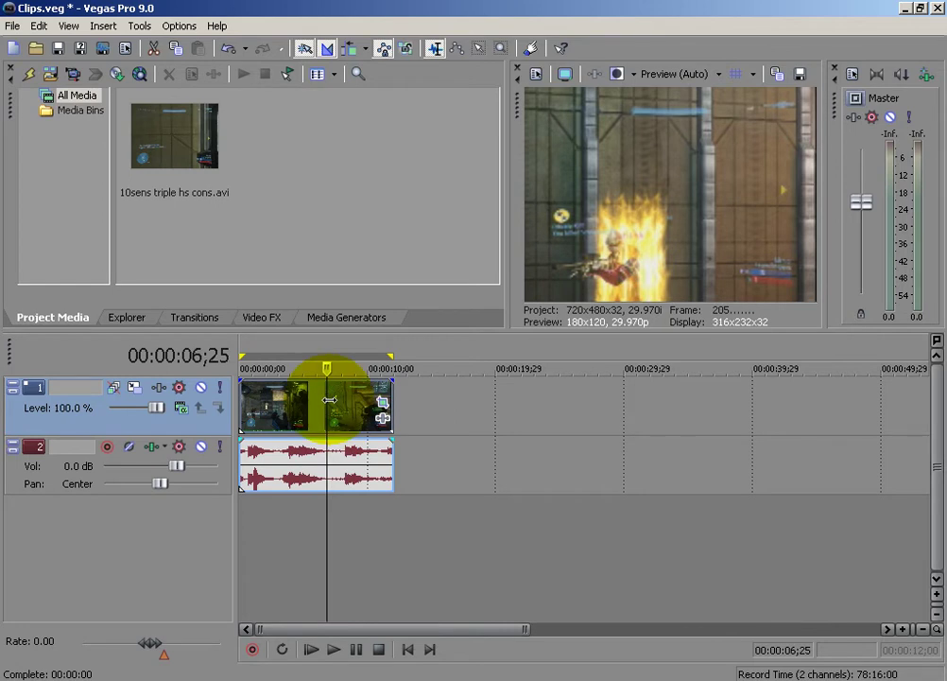
key(space)
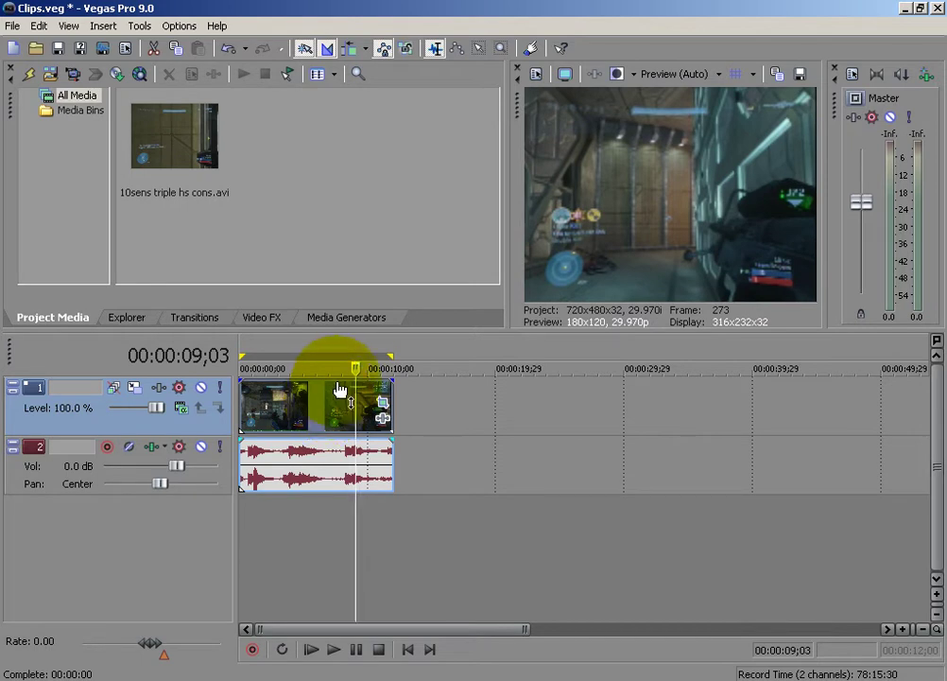
right_click(330, 408)
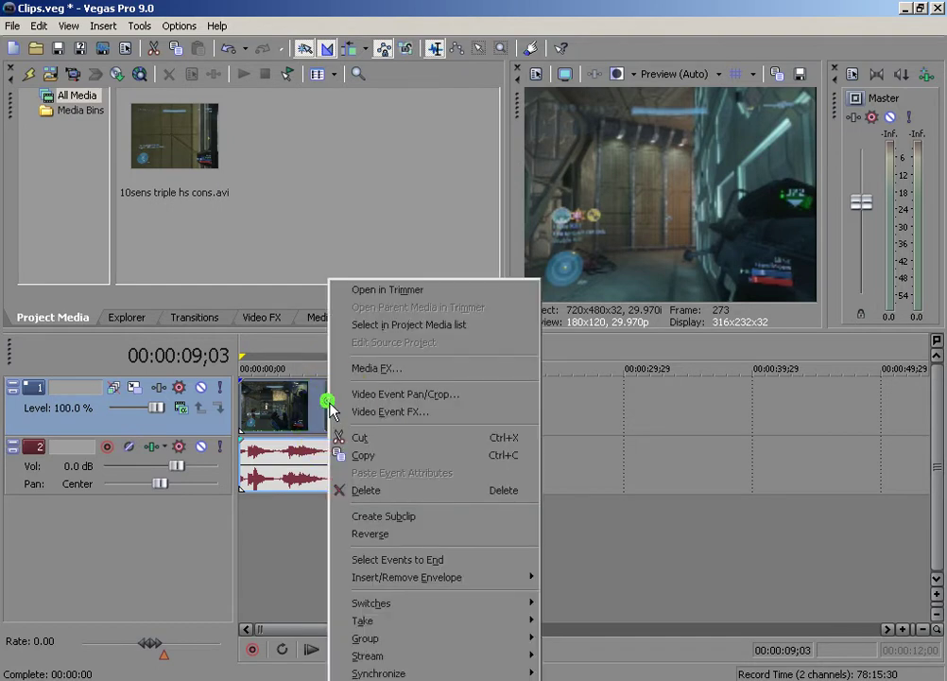
click(279, 558)
drag(192, 149, 166, 511)
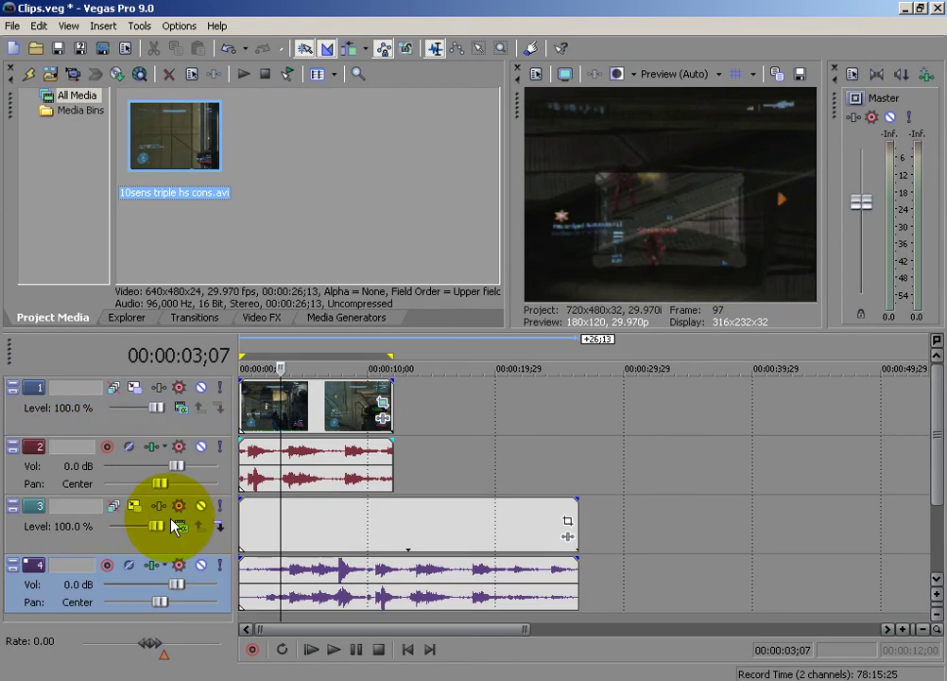
click(22, 451)
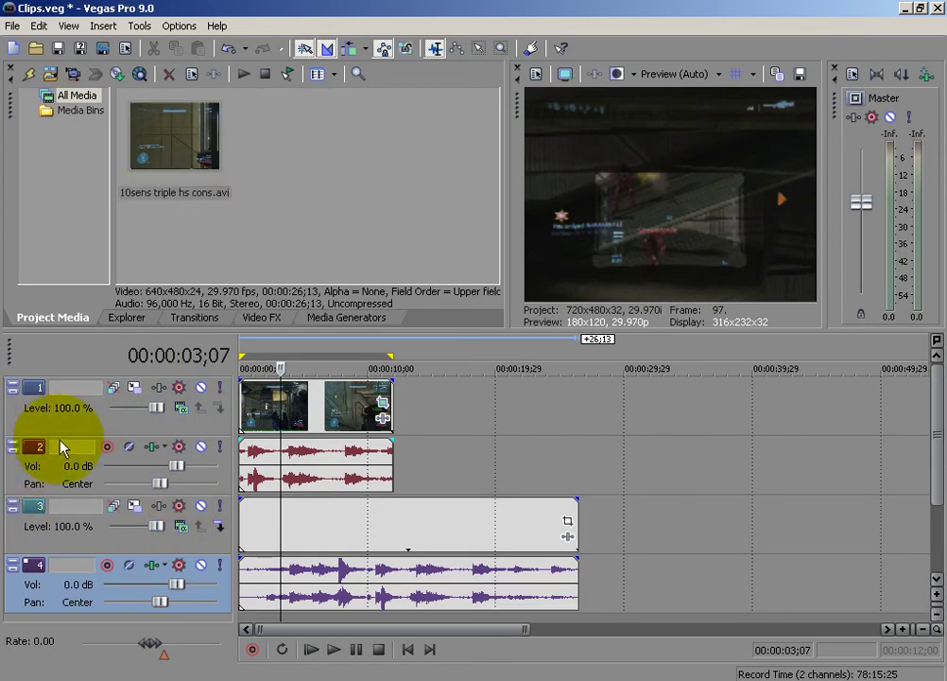
right_click(59, 447)
click(404, 522)
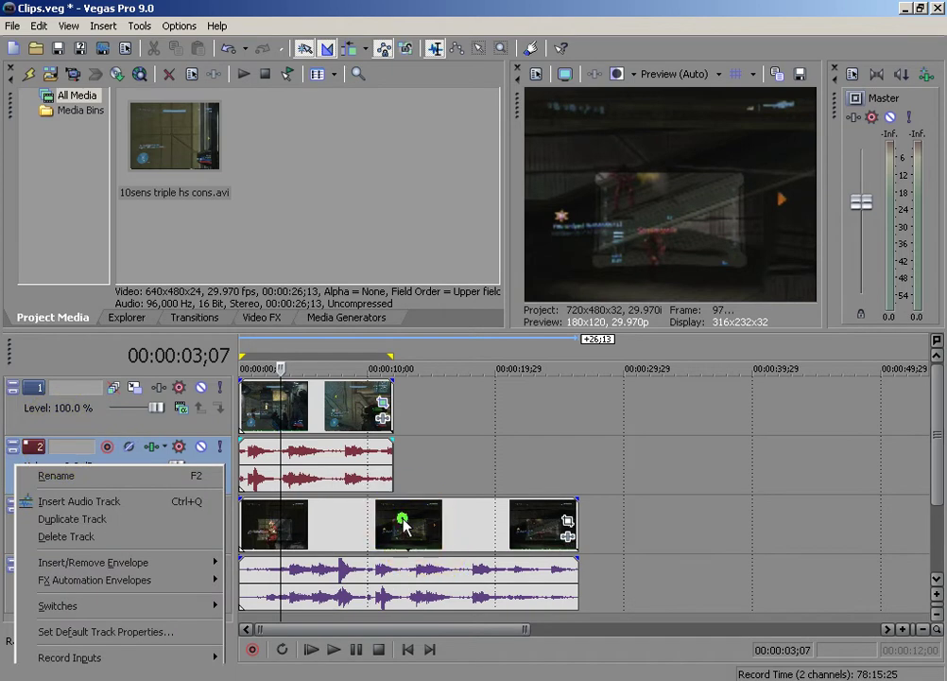
right_click(404, 522)
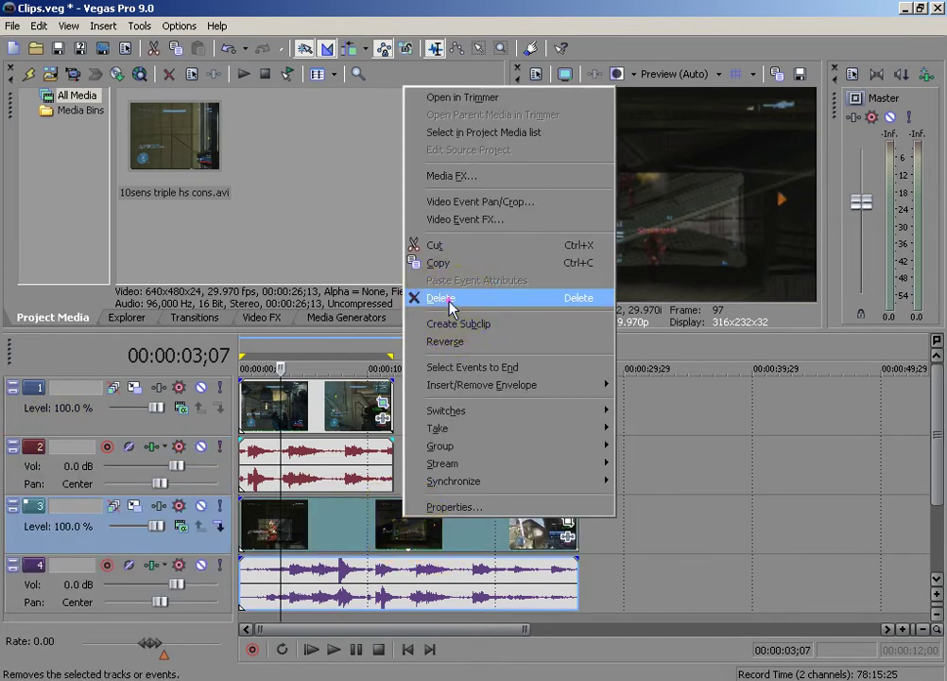
click(450, 299)
right_click(64, 546)
click(95, 387)
right_click(42, 547)
click(79, 342)
click(110, 401)
Copy the keyframed clip on track 1, insert a new audio track, and paste the duplicate below the original tracks
right_click(288, 413)
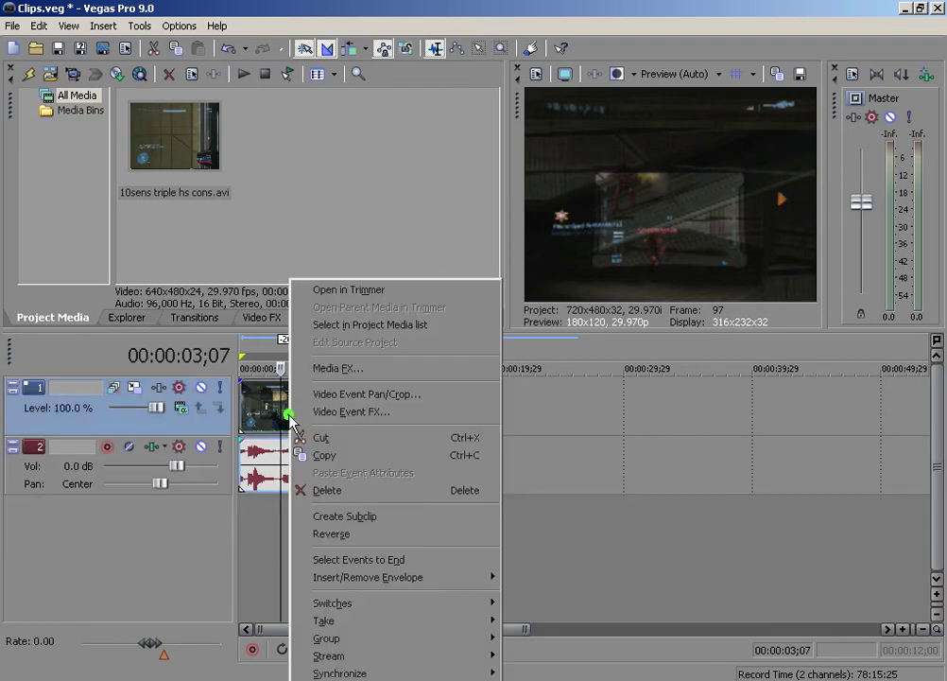
click(348, 457)
right_click(137, 545)
click(174, 564)
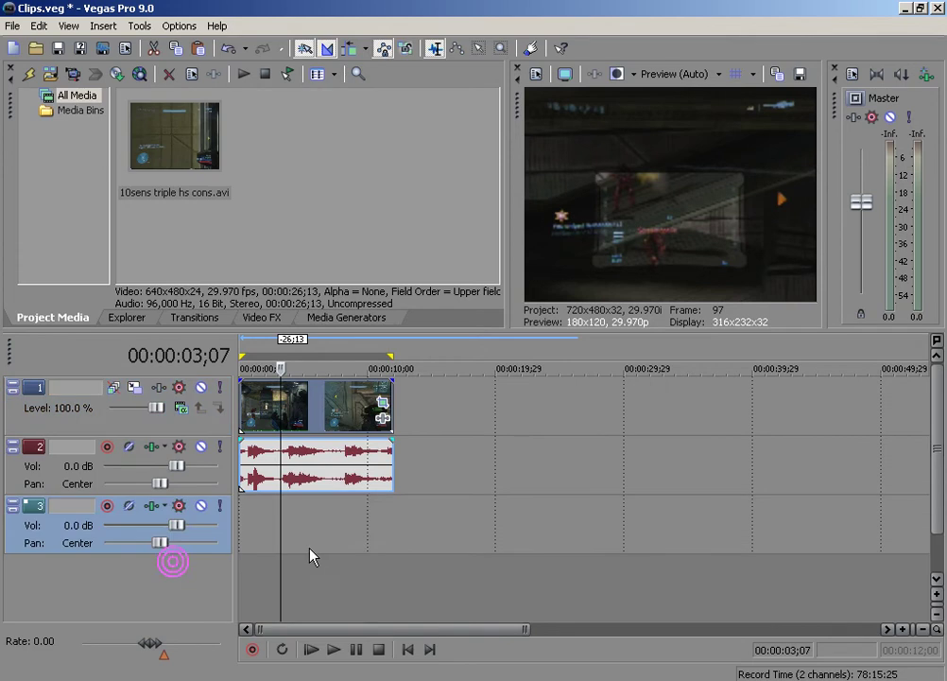
right_click(313, 555)
click(326, 552)
Move the pasted duplicate to the start of the timeline and delete its separate audio track
click(310, 532)
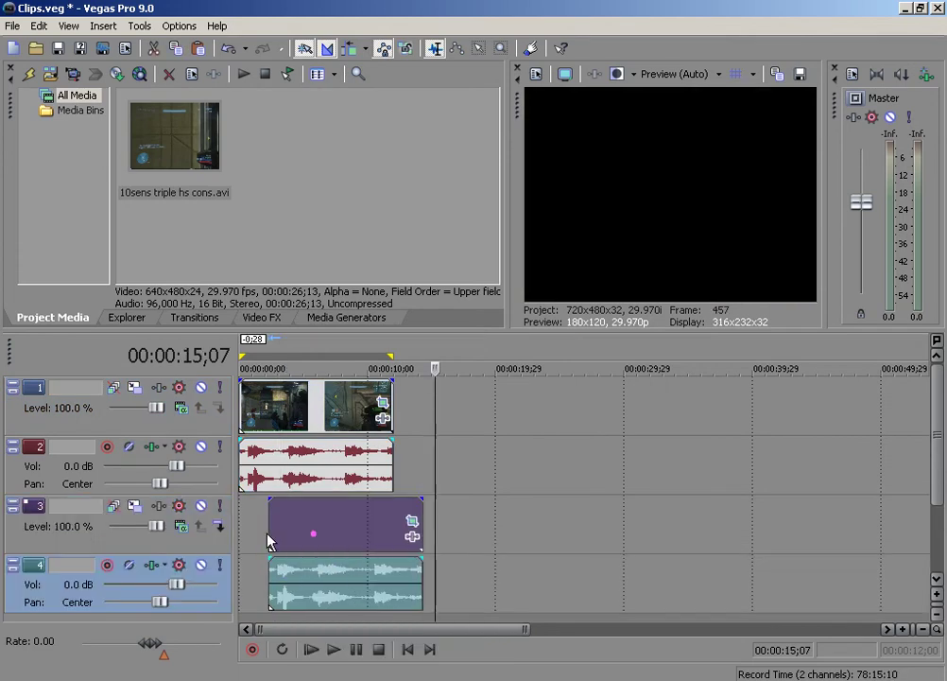
drag(268, 540, 240, 543)
right_click(35, 594)
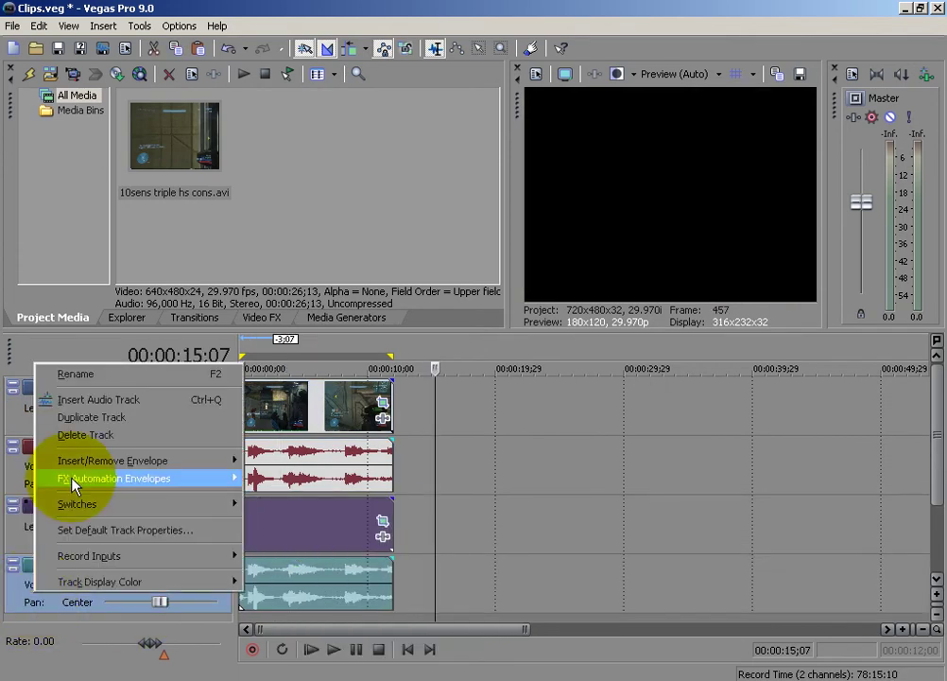
click(80, 435)
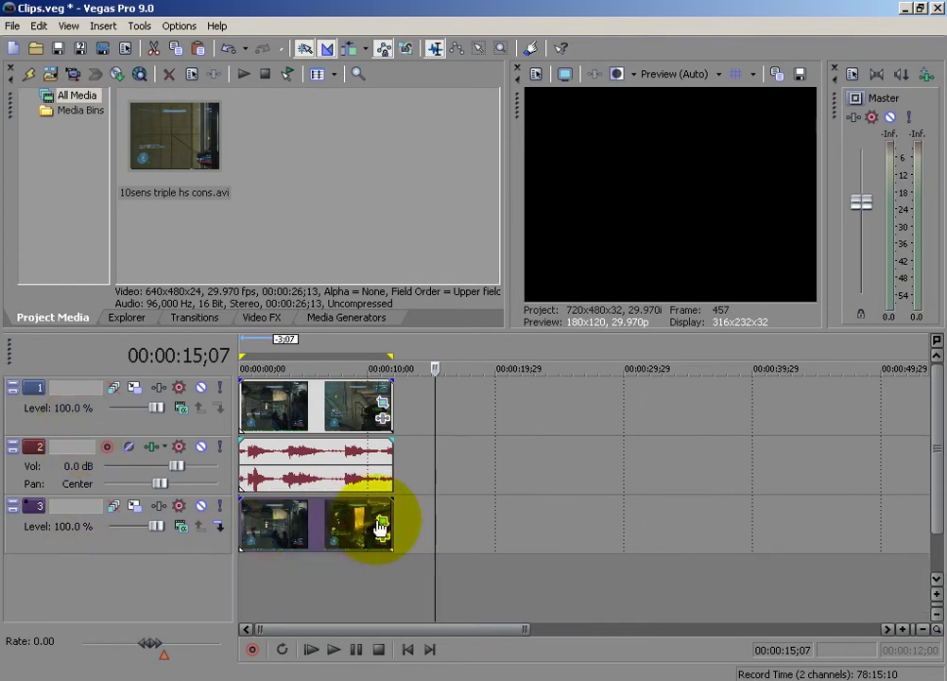
In the Event Pan/Crop of the duplicate clip on track 3, select all the shake position keyframes and delete them
click(382, 523)
click(479, 558)
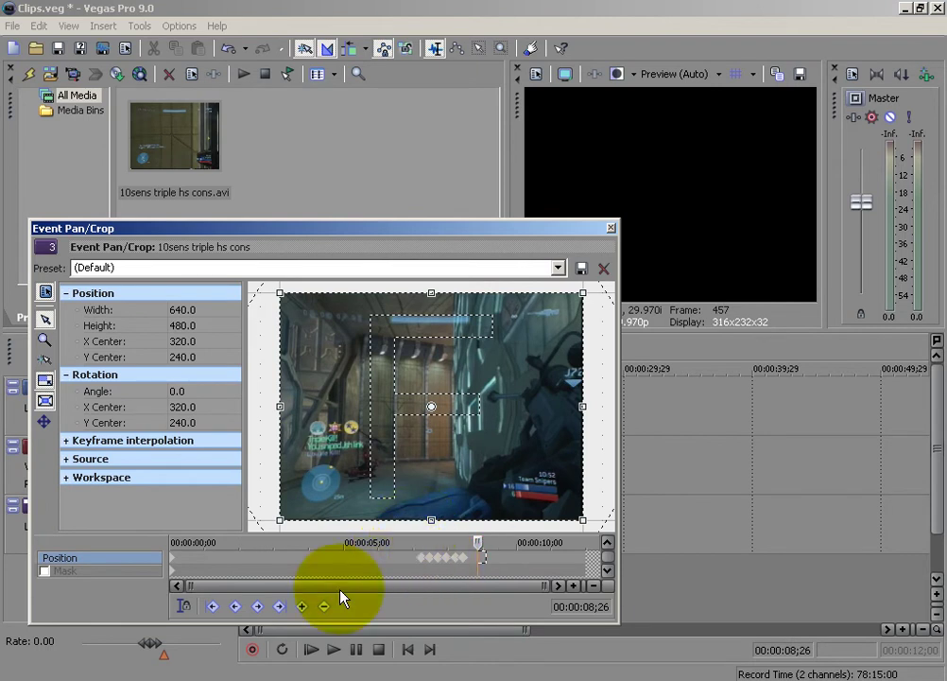
click(342, 554)
click(439, 560)
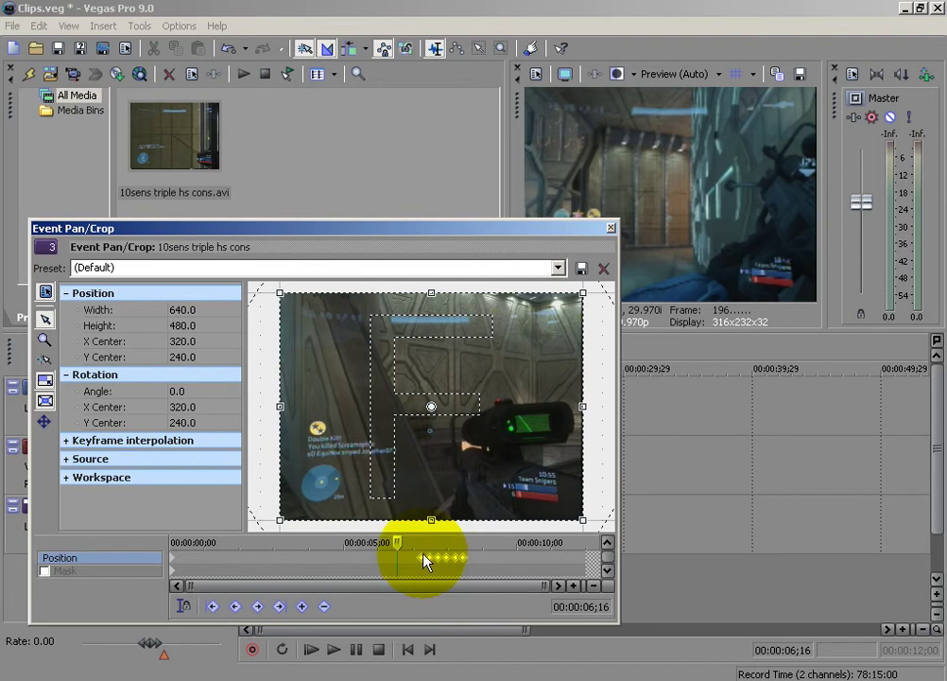
click(399, 557)
click(469, 562)
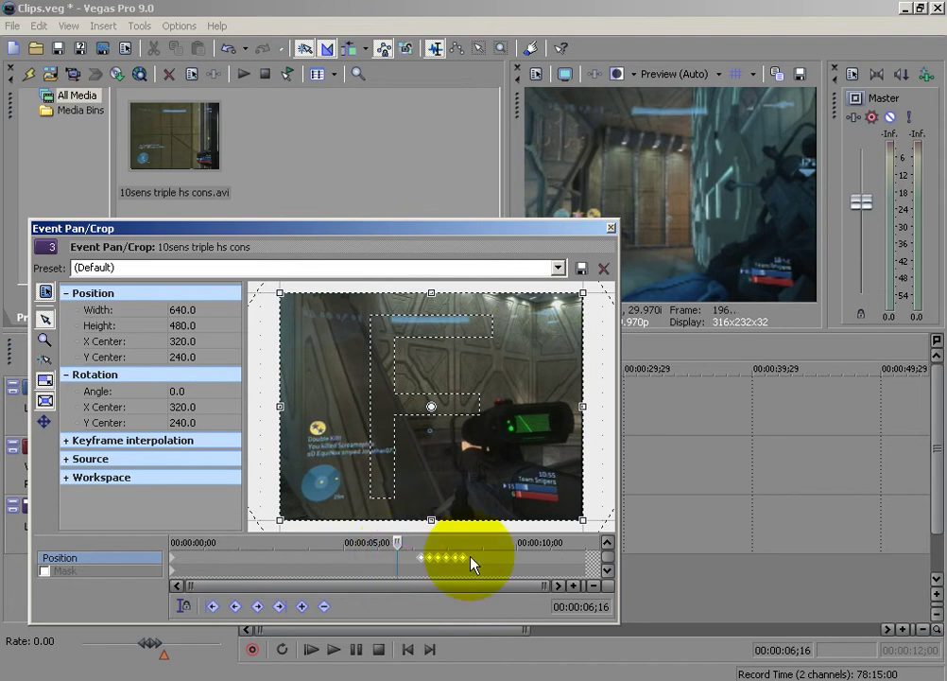
click(471, 560)
click(479, 564)
click(424, 561)
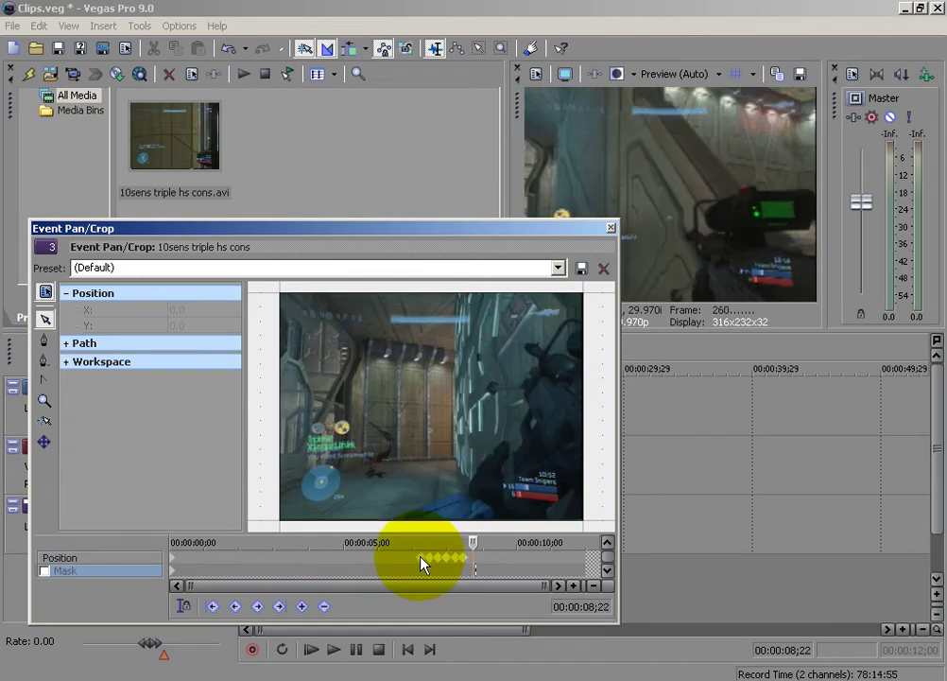
mouse_move(422, 565)
mouse_down()
mouse_move(406, 545)
mouse_move(413, 564)
mouse_up()
right_click(413, 565)
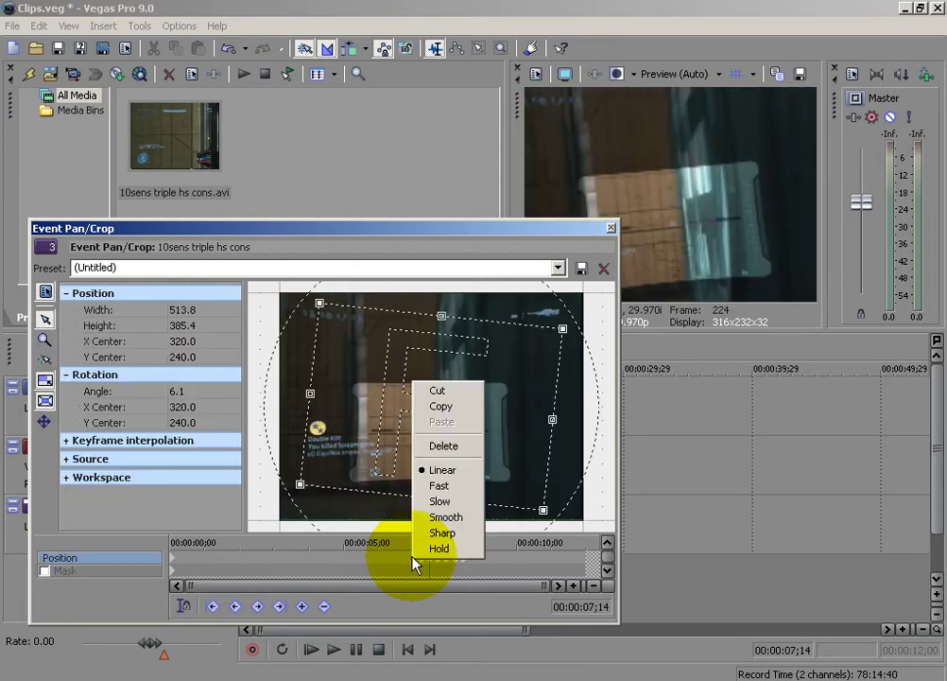
click(449, 446)
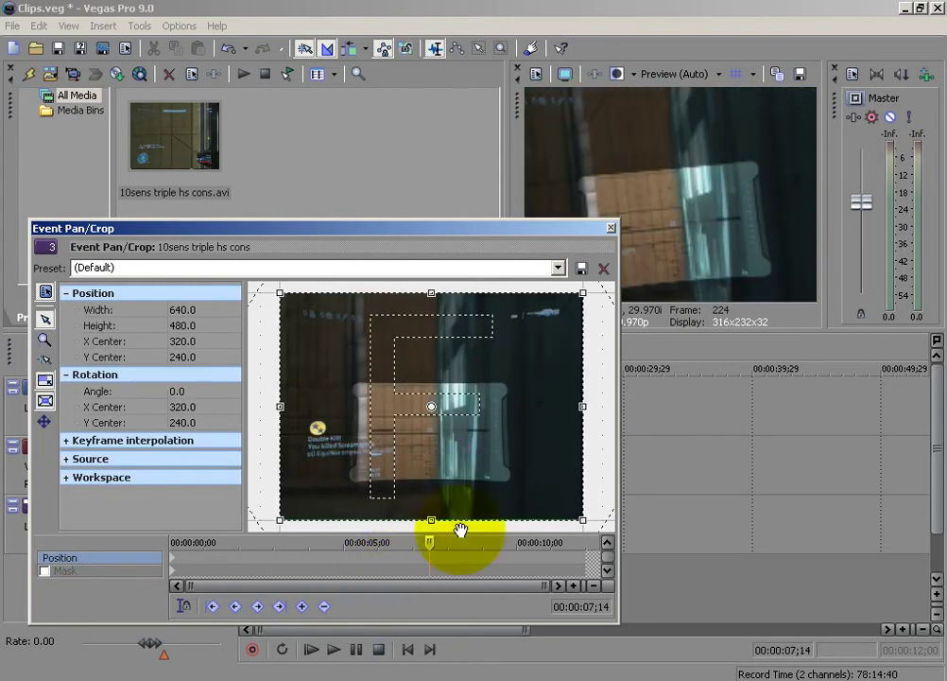
Reopen the duplicate clip's Event Pan/Crop, restore the default crop frame at 00:00:07;14, and close the window
click(611, 228)
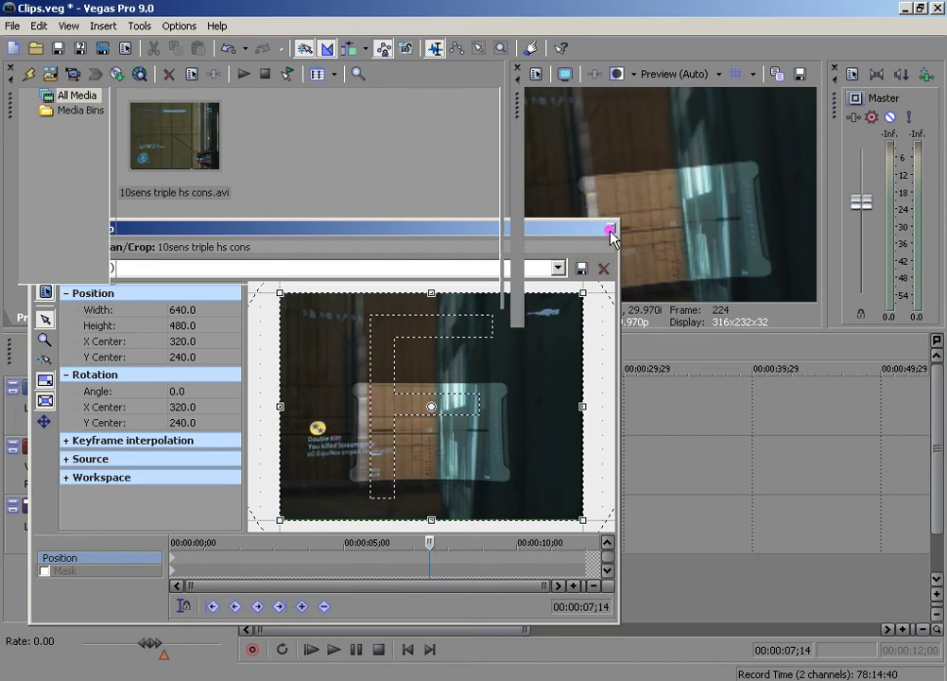
click(383, 519)
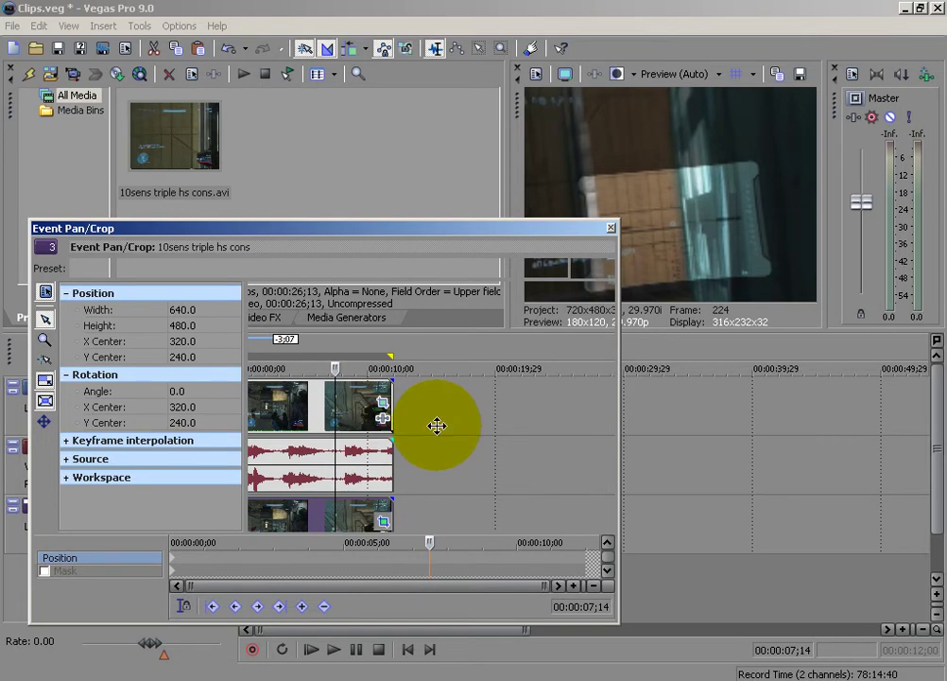
right_click(437, 431)
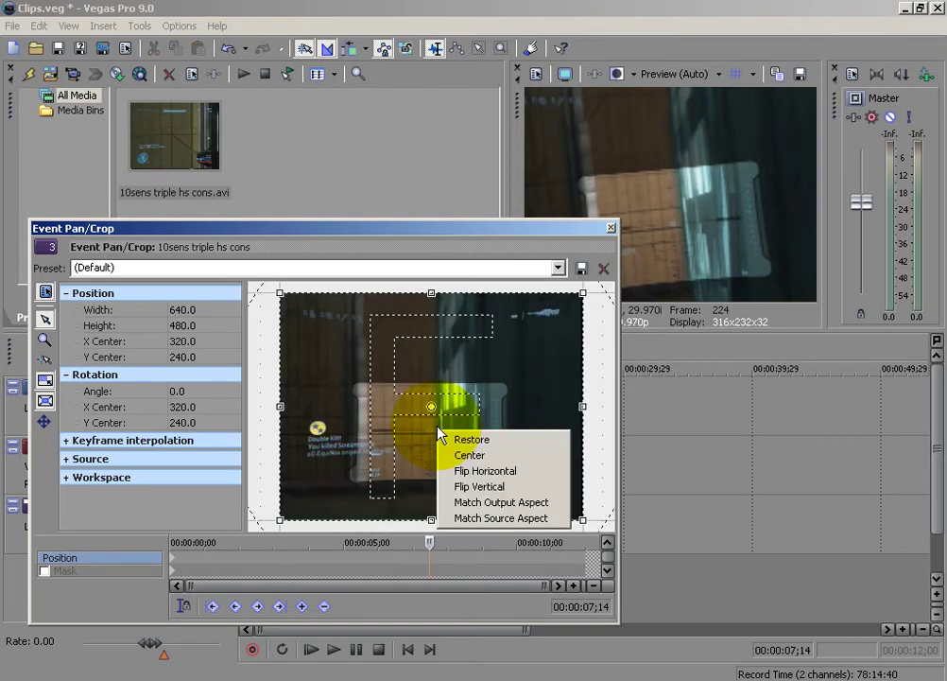
click(464, 438)
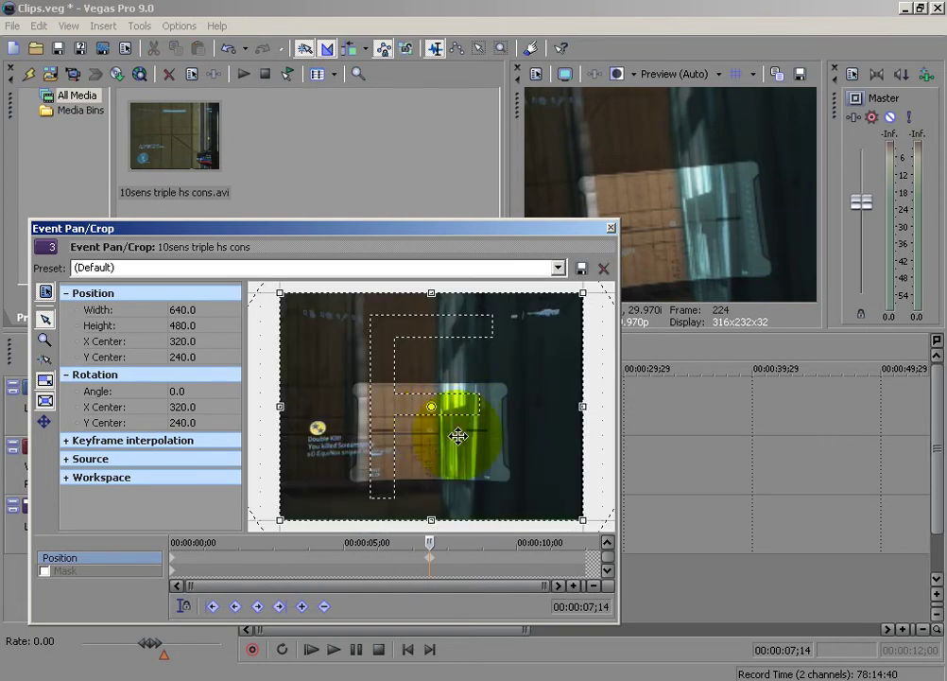
click(613, 230)
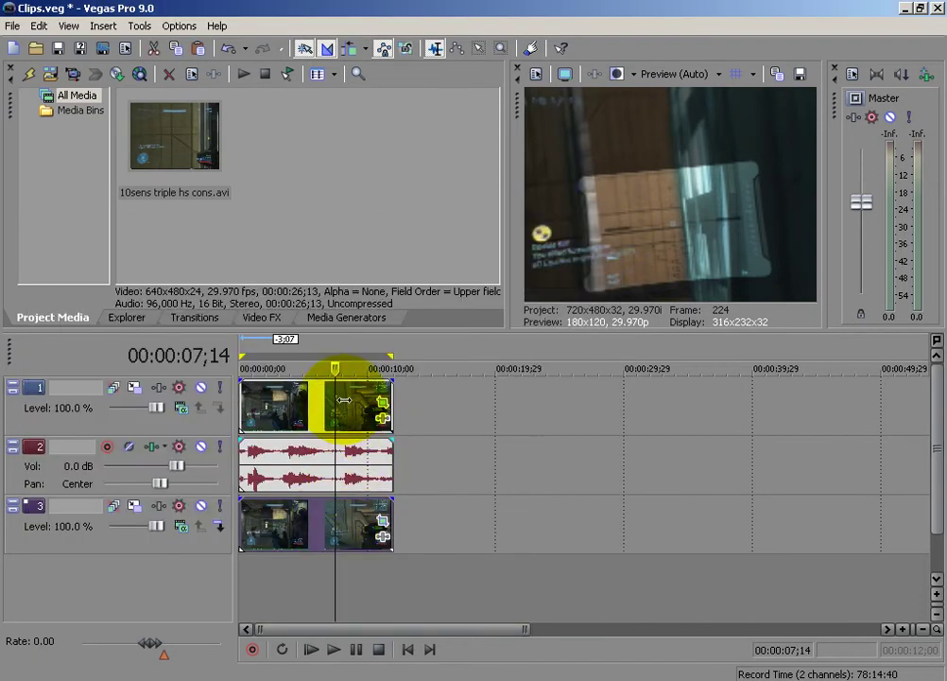
Lower the opacity of the shaking clip on track 1 to a little under half
drag(360, 389, 353, 407)
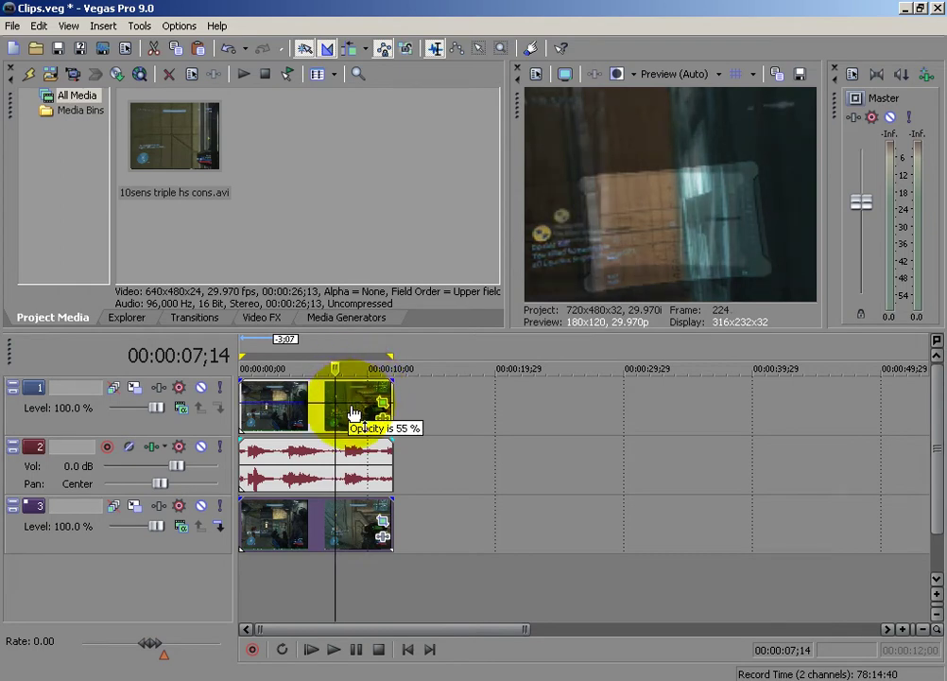
drag(353, 412, 328, 405)
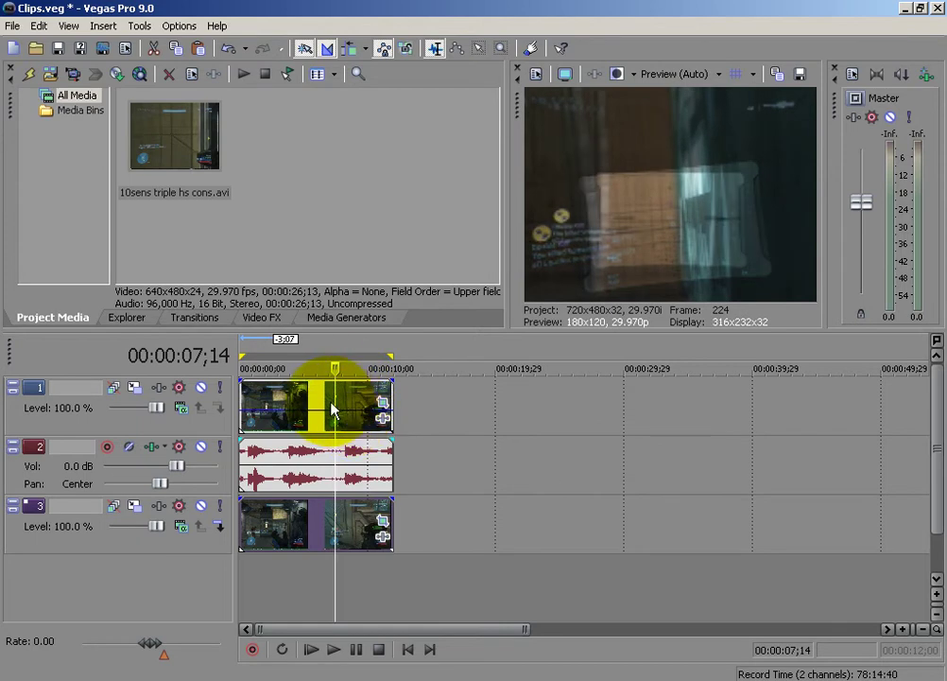
Step frame by frame from about 00:00:06;17 to 00:00:08;21 to examine the semi-transparent shake over the still copy
click(322, 405)
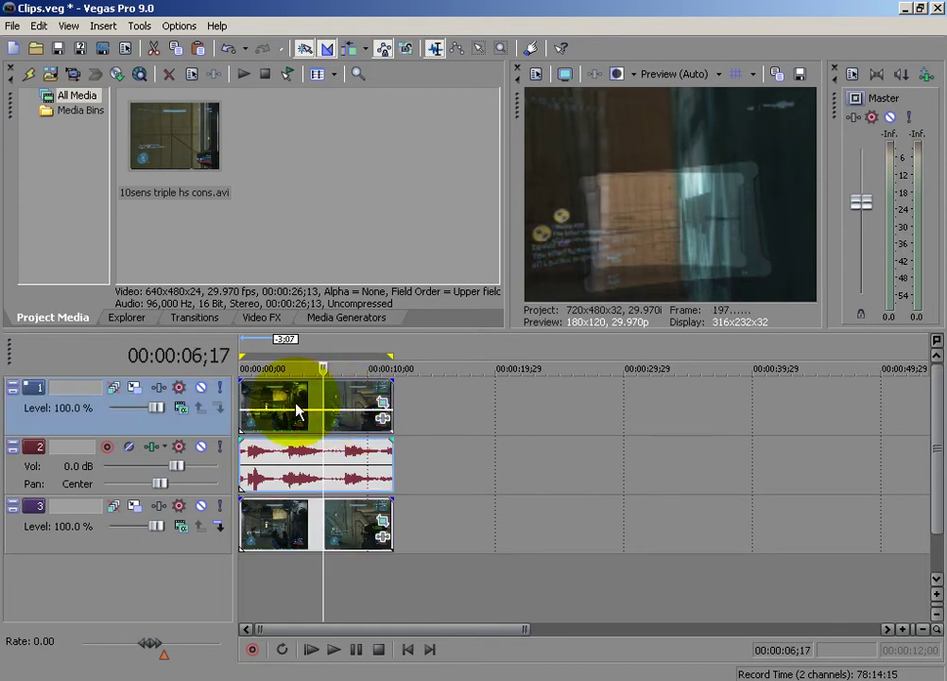
key(Left)
key(Left)
key(Left)
key(Left)
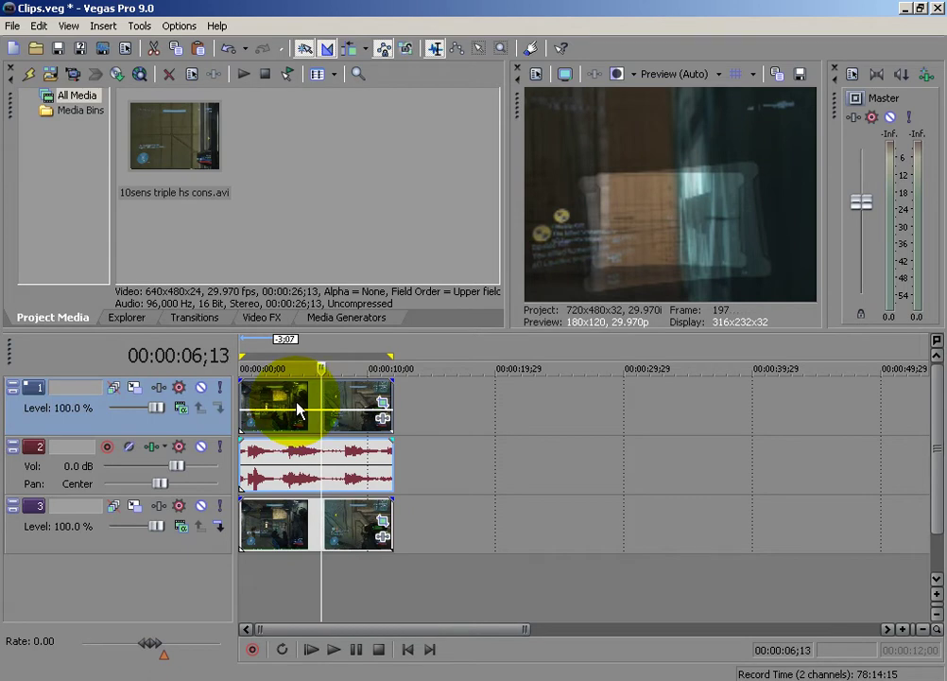
key(Right)
key(Right)
key(Right)
key(Right)
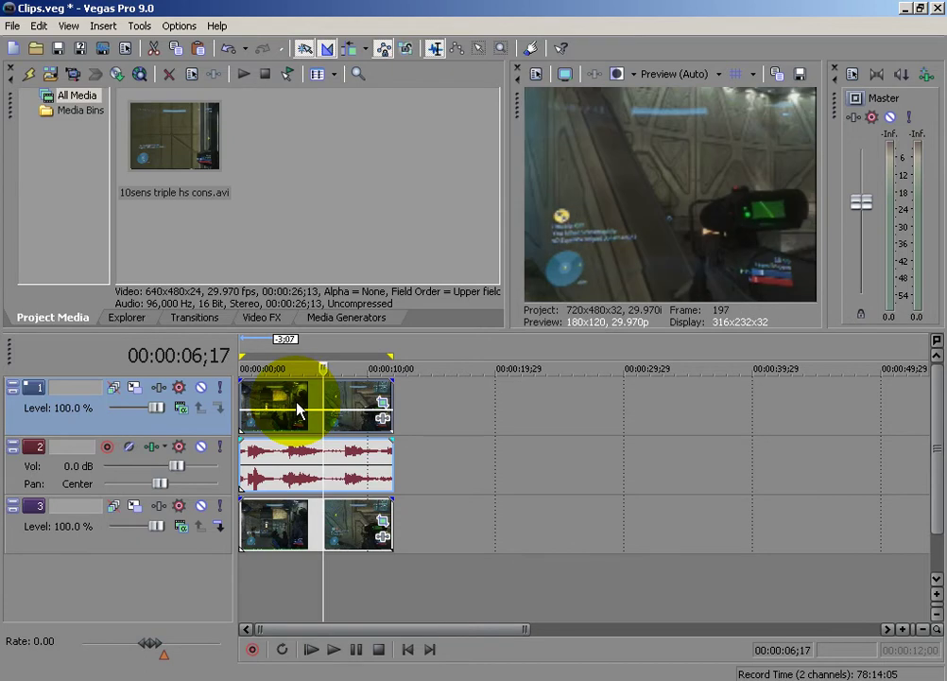
key(Right)
key(Right)
key(Right)
key(Right)
key(Right)
key(Right)
key(Right)
key(Right)
key(Right)
key(Right)
key(Right)
key(Right)
key(Right)
key(Right)
key(Right)
key(Right)
key(Right)
key(Right)
key(Right)
key(Right)
key(Right)
key(Right)
key(Right)
key(Right)
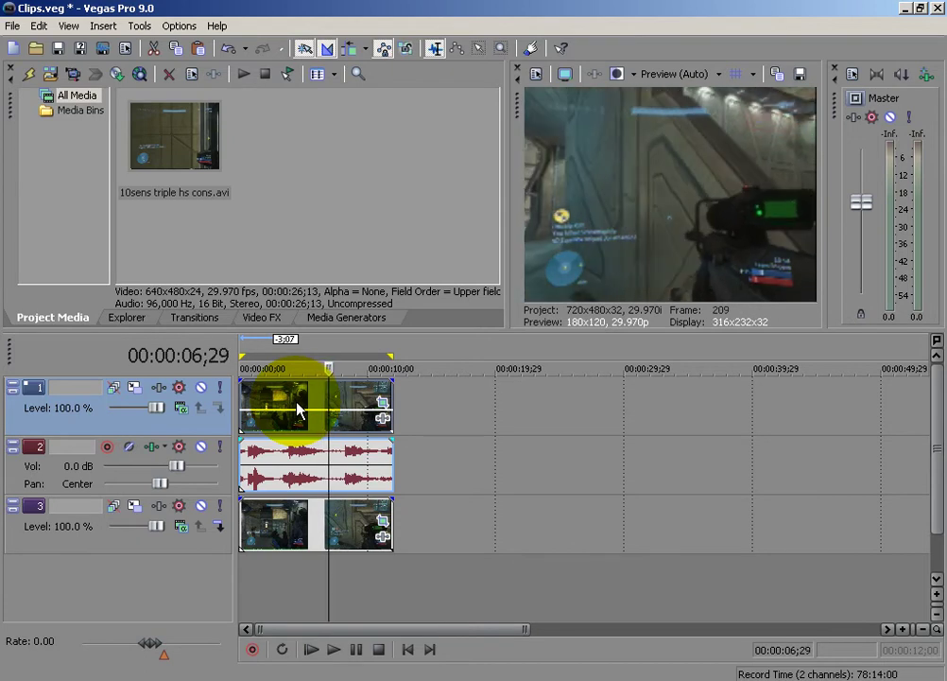
key(Right)
key(Right)
key(Right)
key(Right)
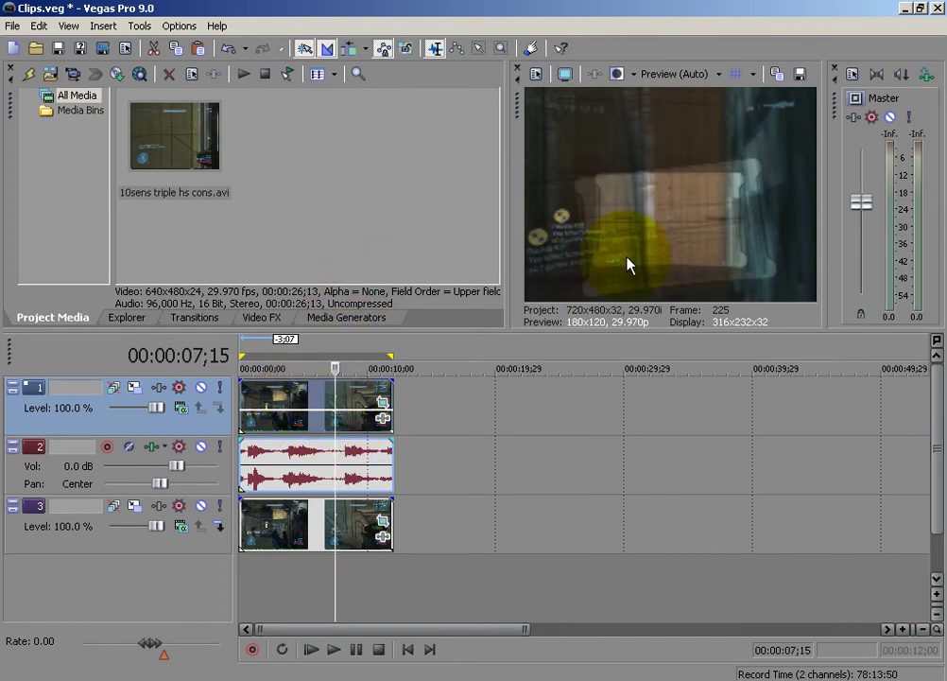
key(Right)
key(Right)
key(Right)
key(Right)
key(Right)
key(Right)
key(Right)
key(Right)
key(Right)
key(Right)
key(Right)
key(Right)
key(Right)
key(Right)
key(Right)
key(Right)
key(Right)
key(Right)
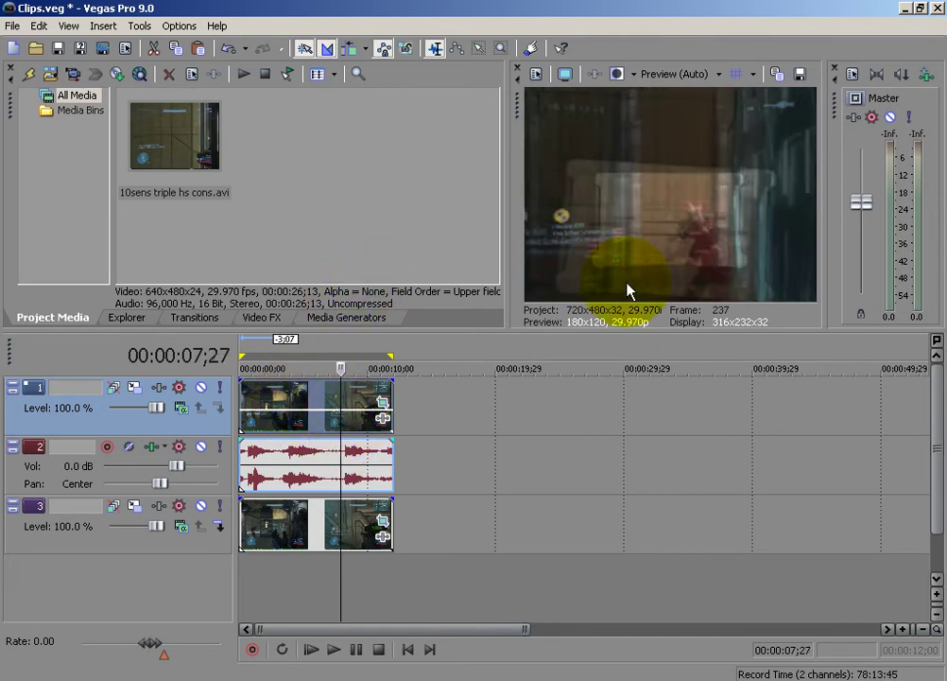
key(Right)
key(Right)
key(Right)
key(Right)
key(Right)
key(Right)
key(Right)
key(Right)
key(Right)
key(Right)
key(Right)
key(Right)
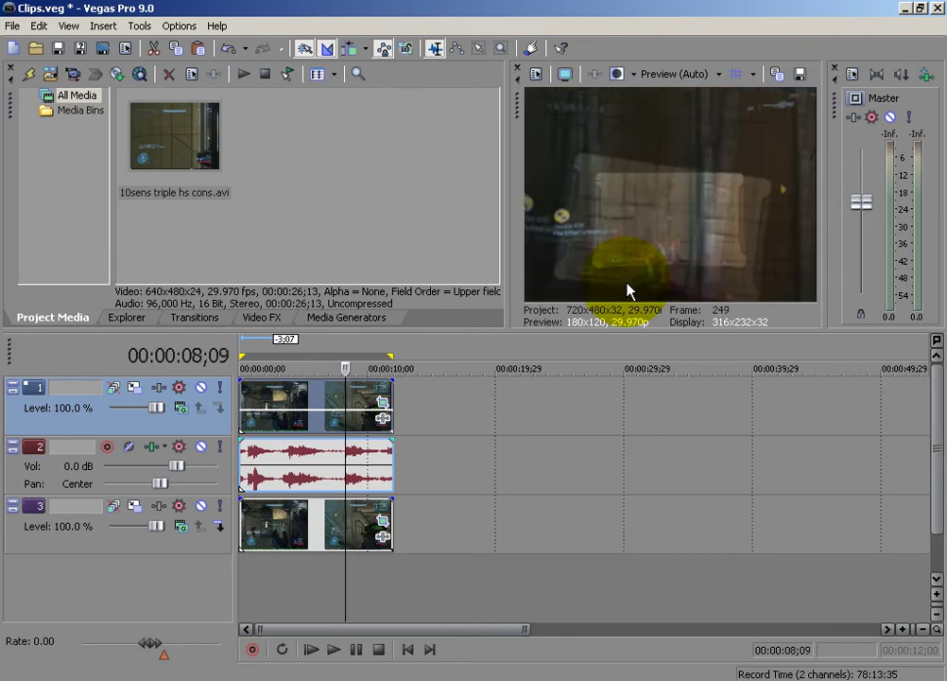
key(Right)
key(Right)
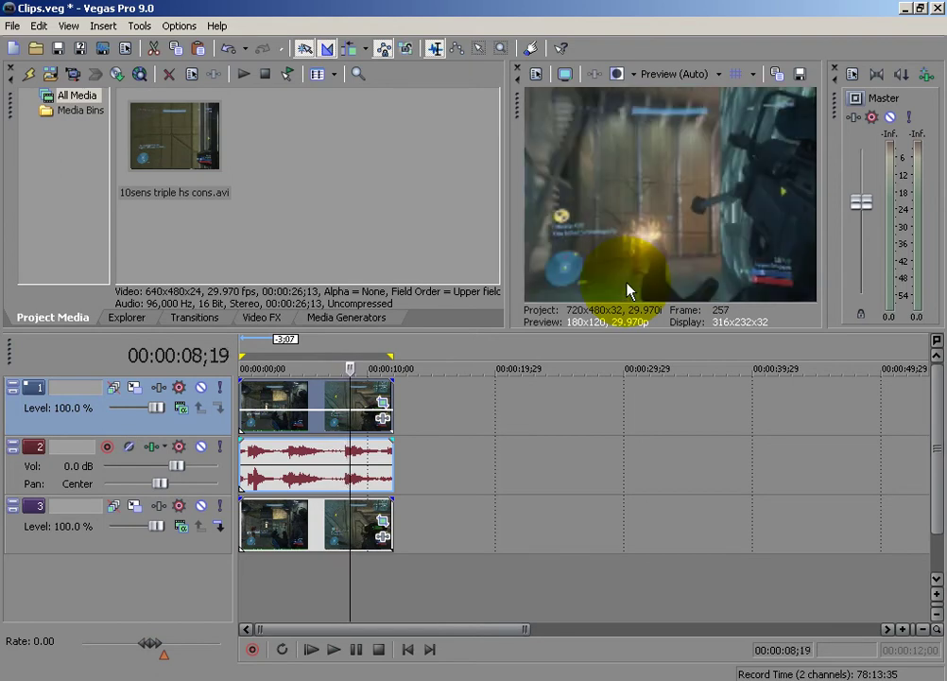
key(Right)
key(Right)
key(Right)
key(Right)
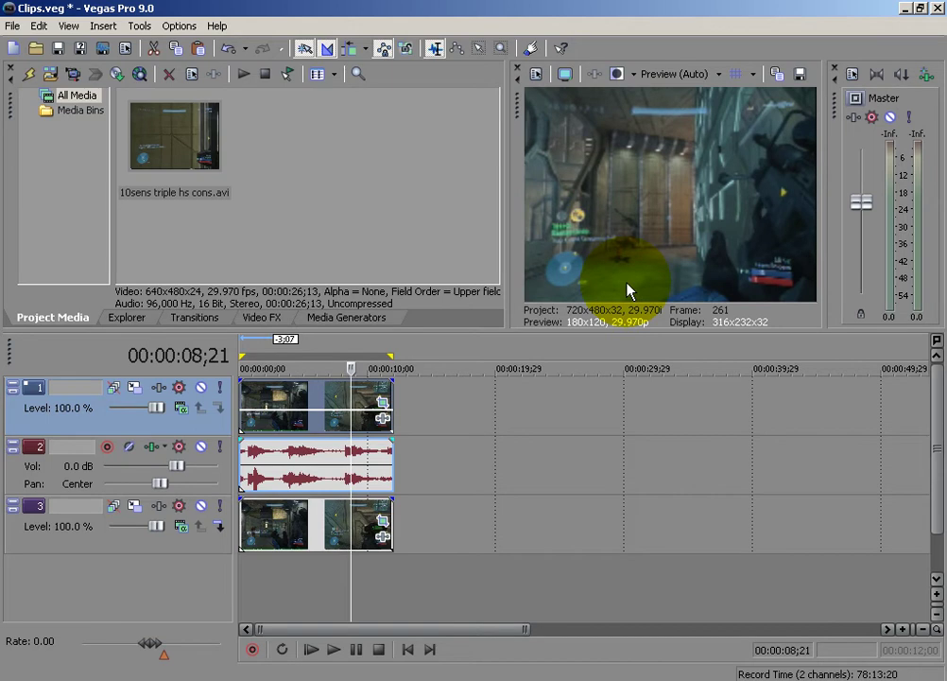
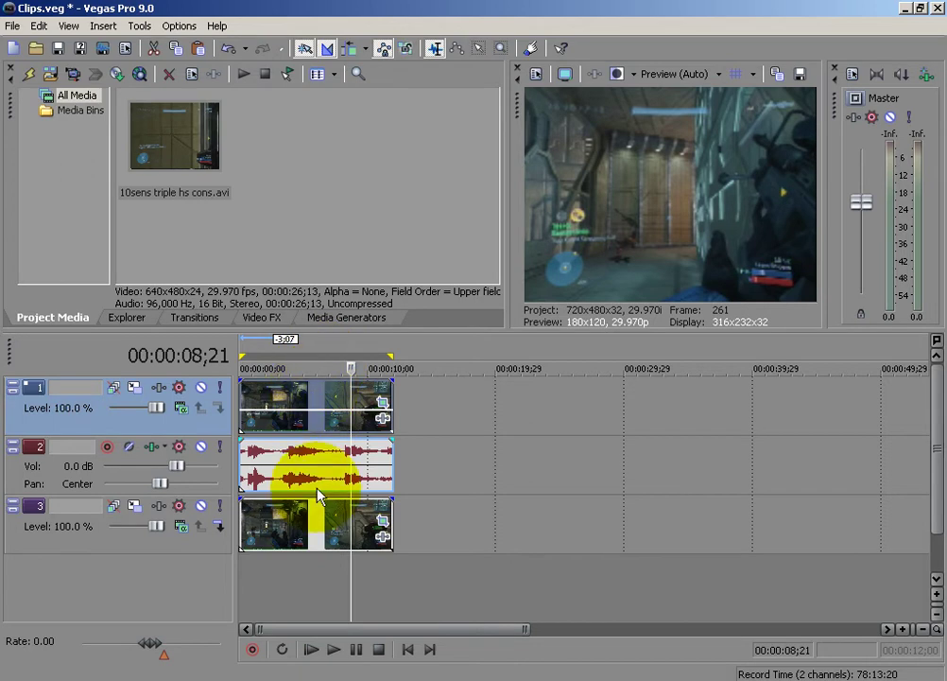
Copy the unshaken clip on track 3 and insert a new video track
right_click(336, 520)
click(370, 263)
click(336, 593)
right_click(329, 572)
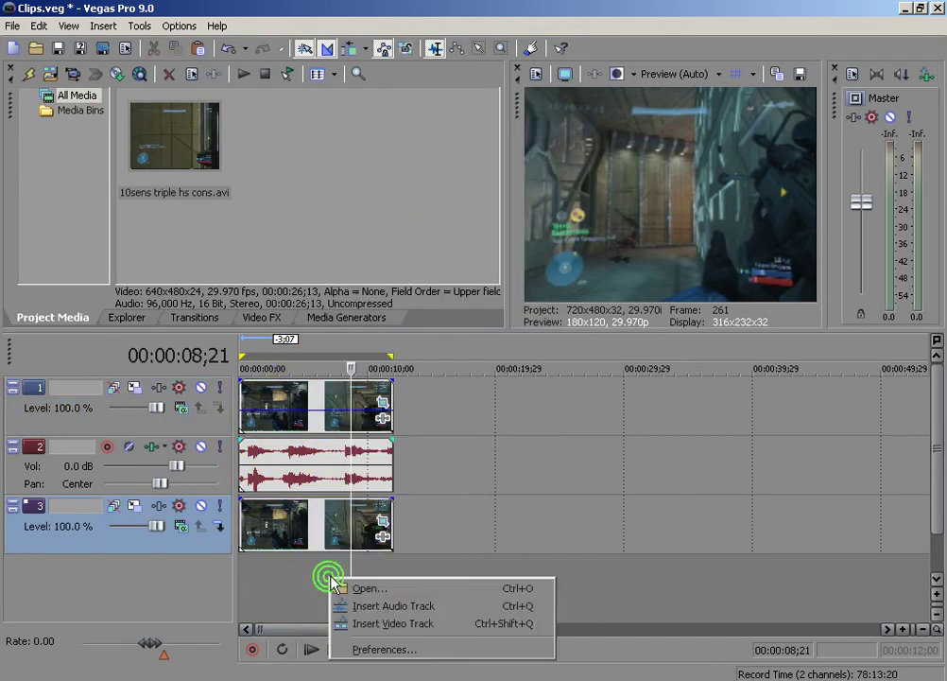
right_click(171, 579)
click(234, 622)
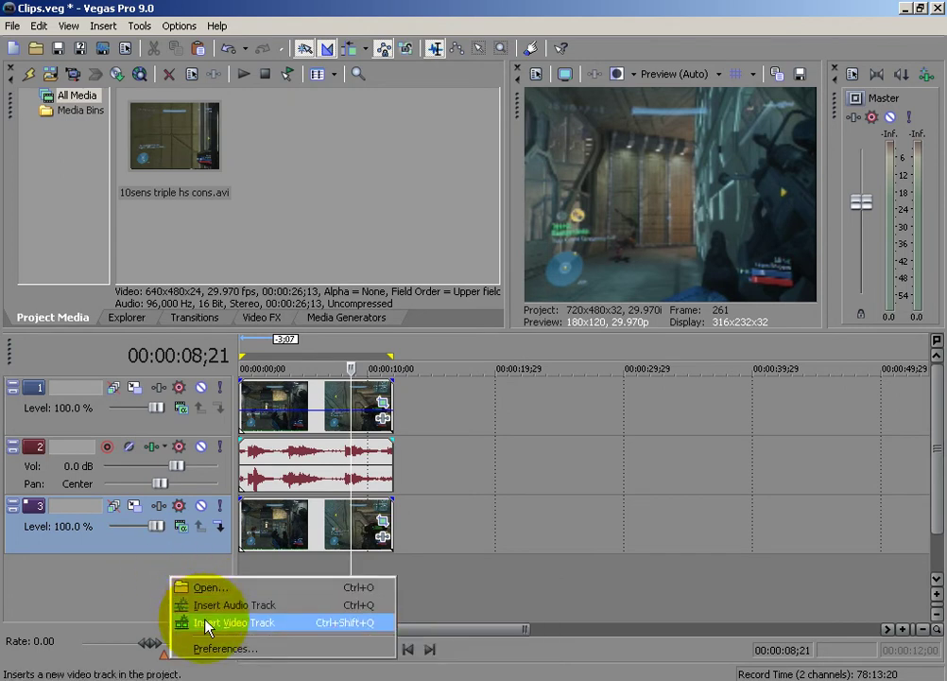
Paste the copied clip onto the new track 1 and align it with the start of the timeline
click(289, 406)
right_click(290, 416)
click(303, 424)
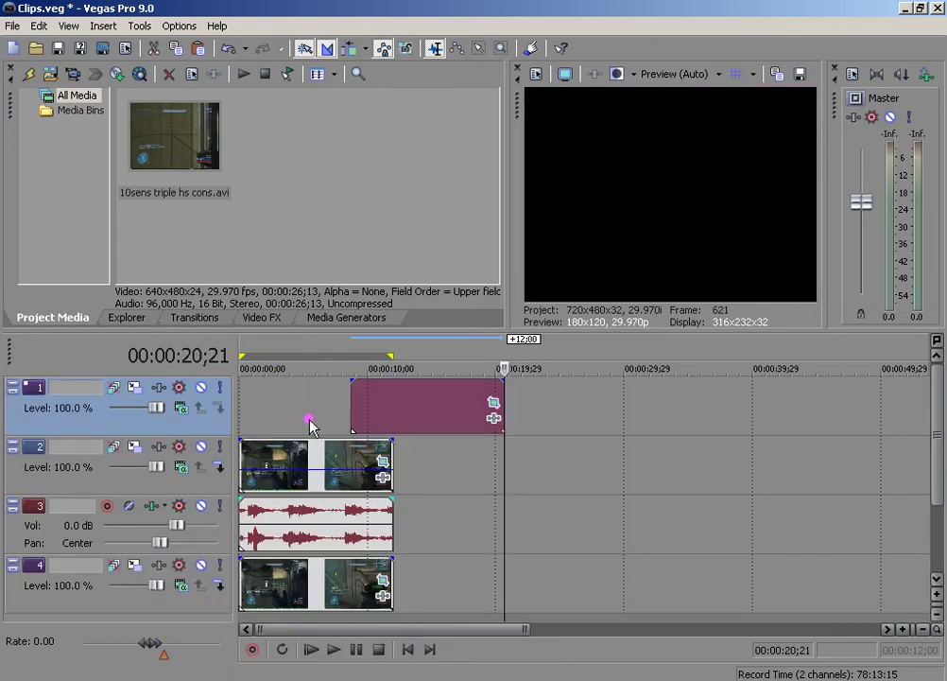
drag(403, 414, 227, 438)
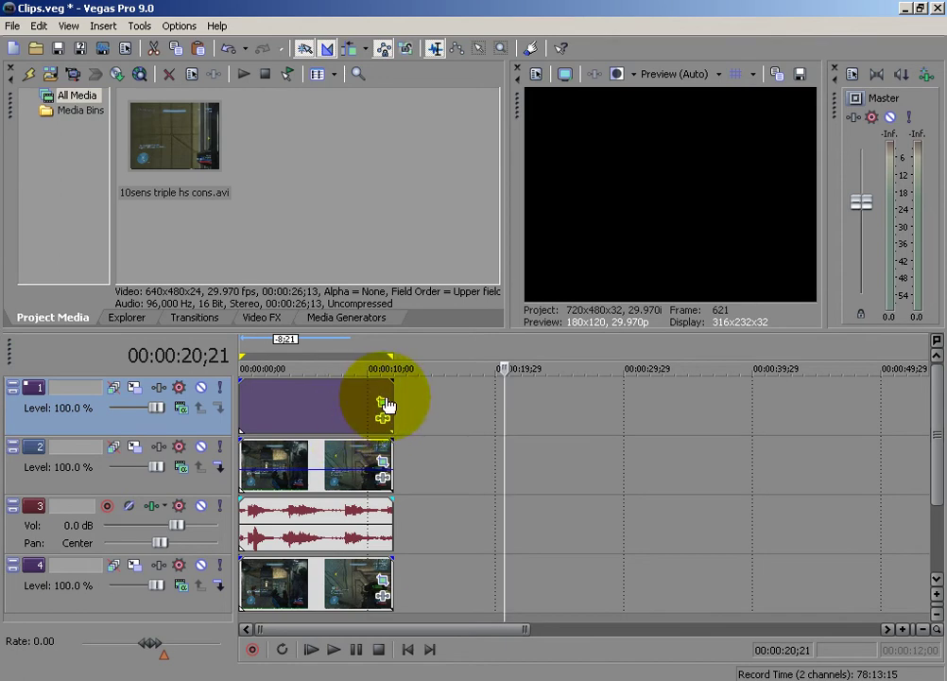
Lower the opacity of the pasted clip on track 1 below that of track 2's clip, checking track 2's opacity
drag(364, 384, 353, 423)
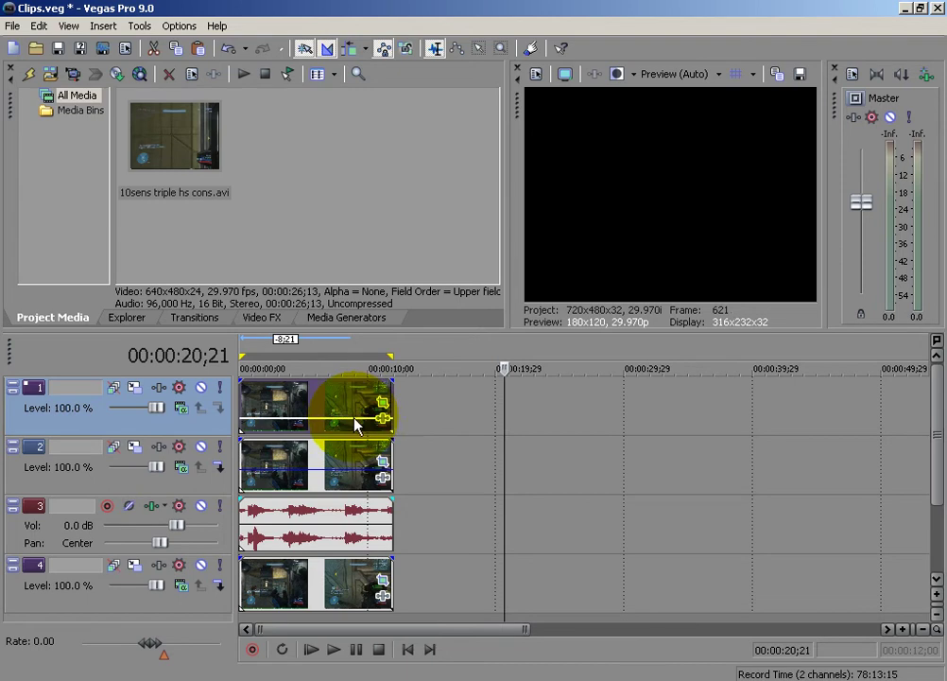
click(352, 476)
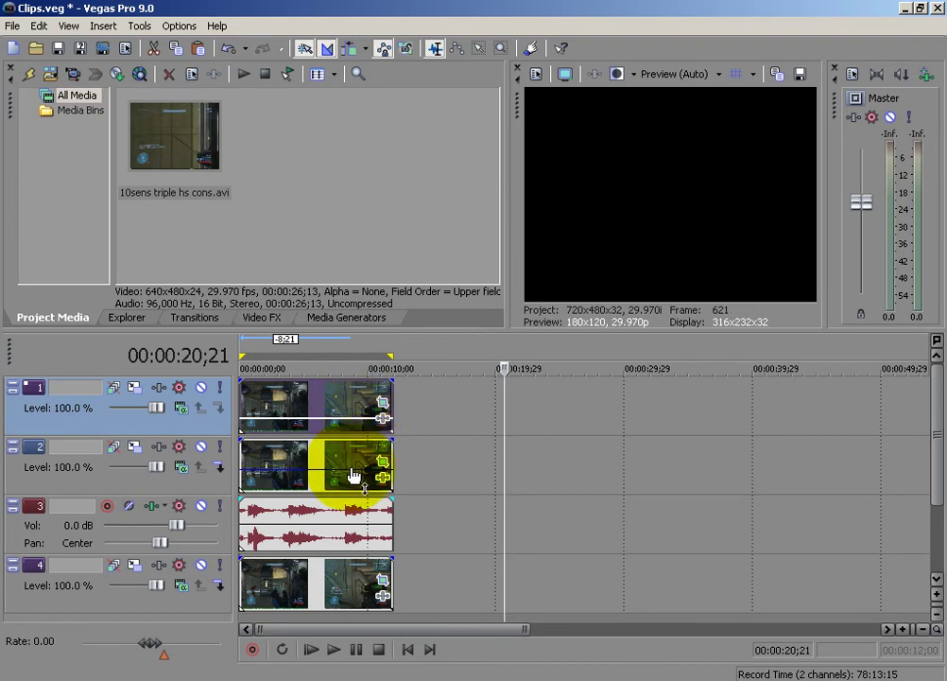
click(359, 469)
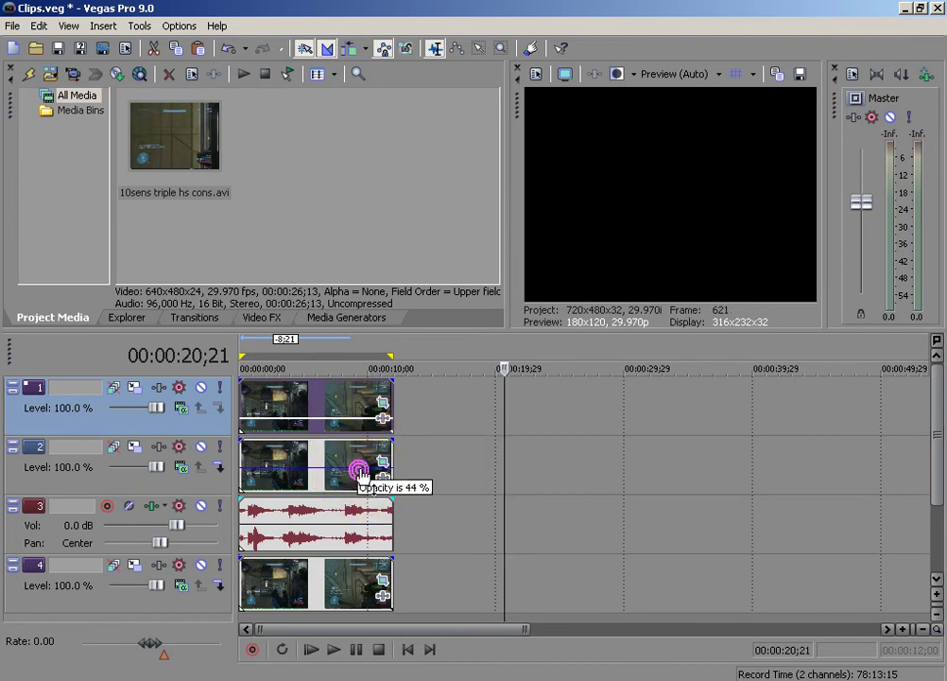
In the Event Pan/Crop of track 1's clip, shrink the crop frame at 00:00:07;24 to about 349 × 262 with an angle of -0.1
click(382, 401)
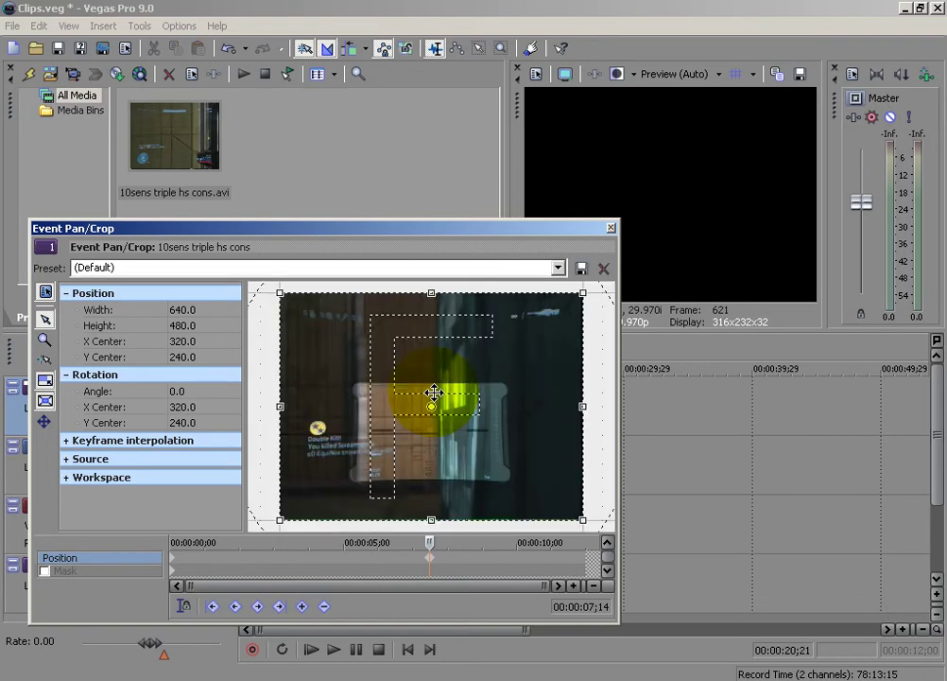
click(324, 606)
click(428, 542)
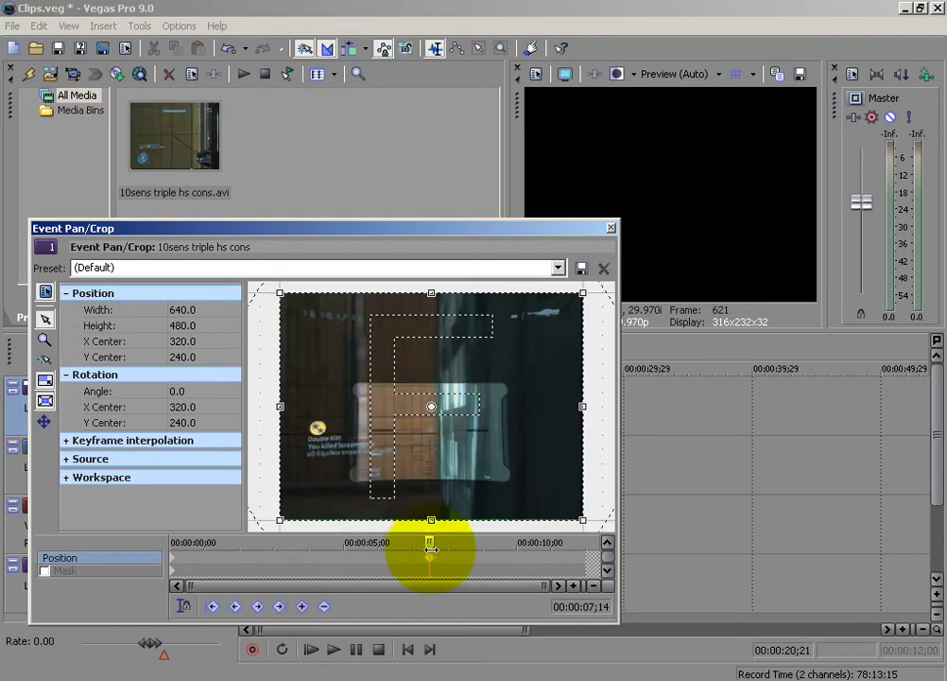
click(439, 556)
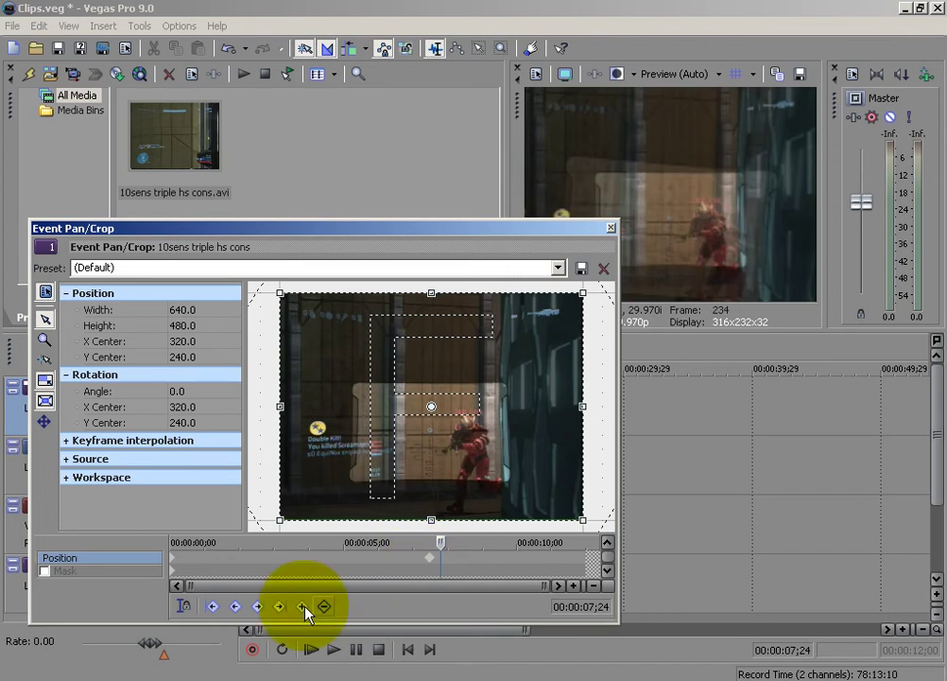
drag(578, 298, 577, 300)
click(548, 325)
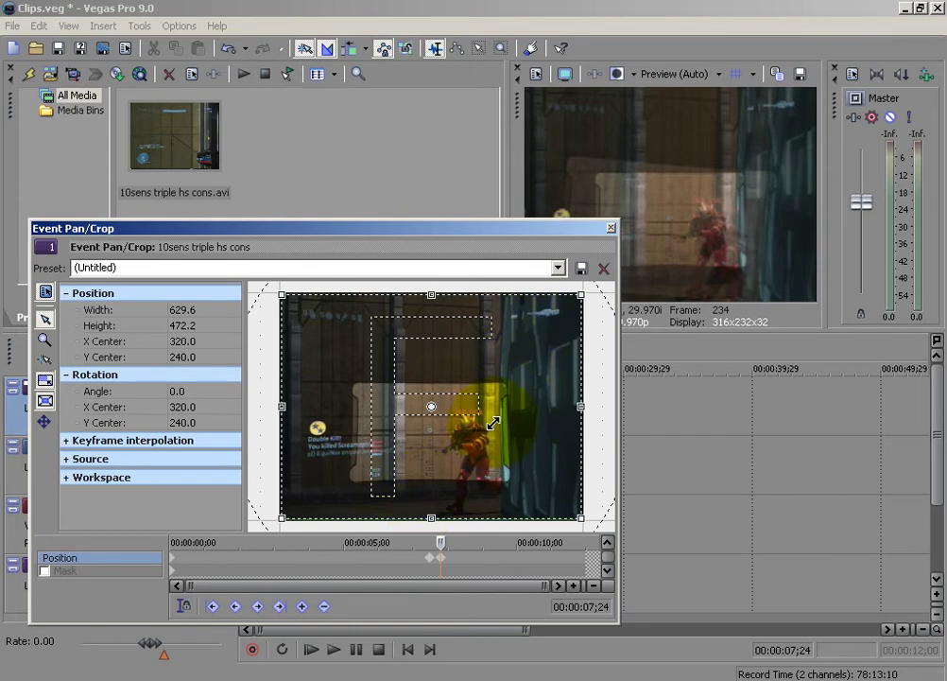
scroll(493, 426, up, 5)
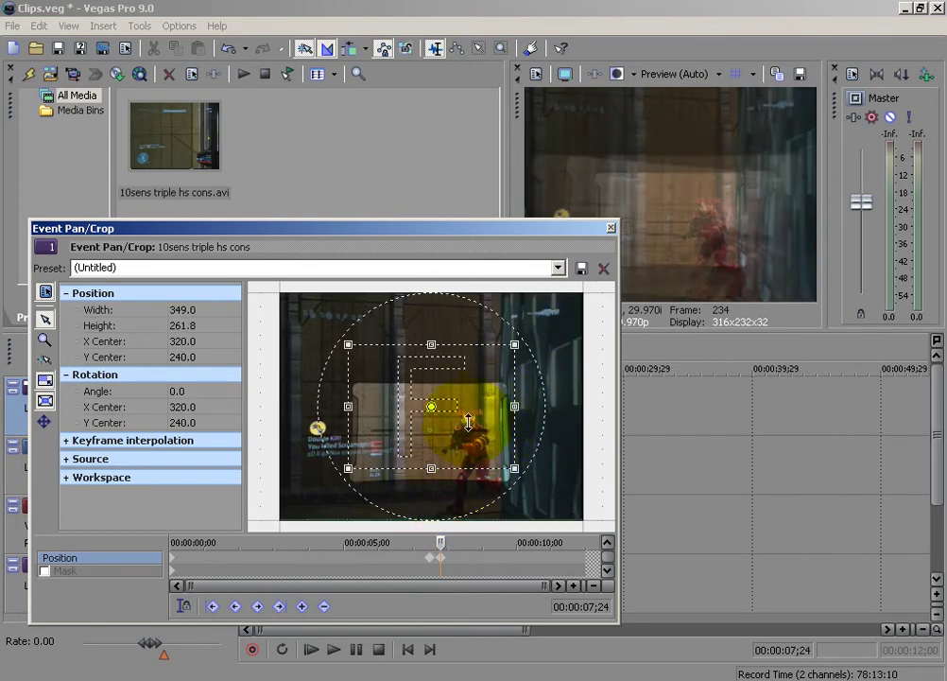
drag(548, 395, 526, 401)
Restore the default crop frame of track 1's clip at 00:00:08;03
drag(470, 541, 452, 564)
click(451, 558)
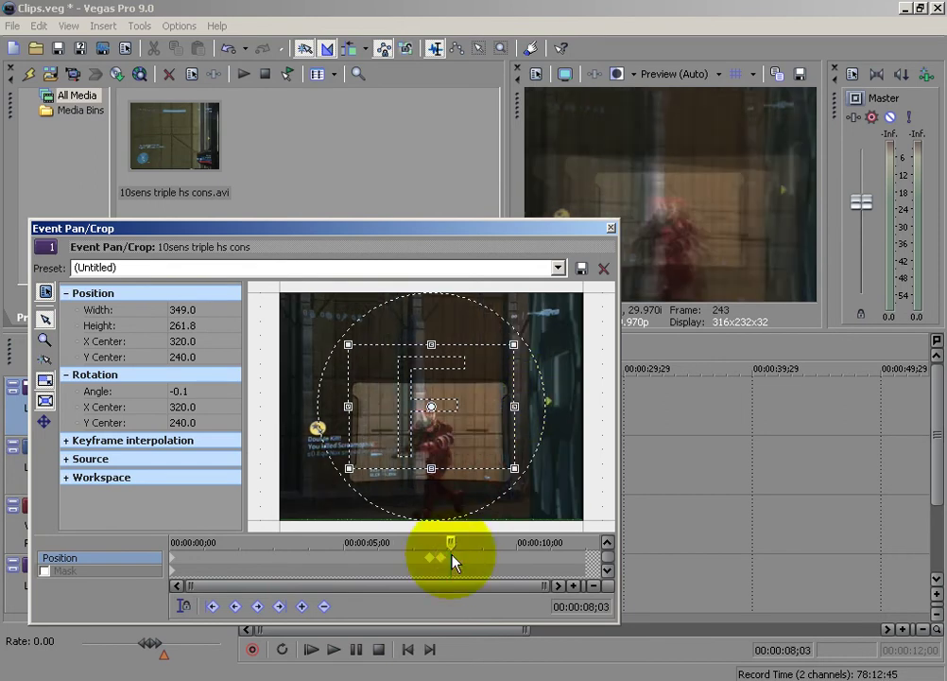
right_click(437, 422)
click(456, 434)
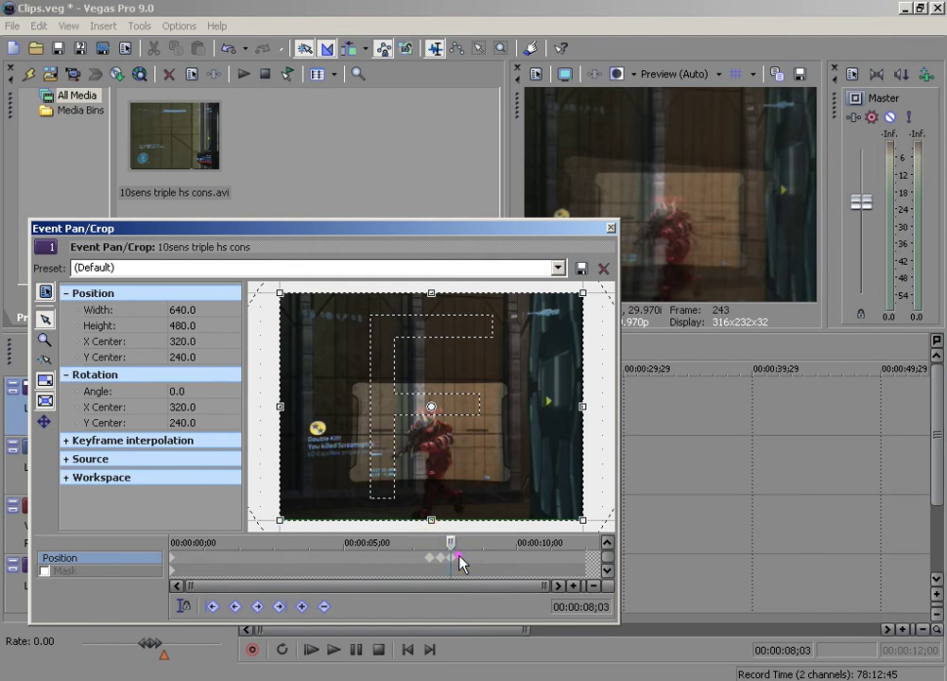
At 00:00:08;10, shrink the crop frame to about 354 × 266 and rotate it to about -21.3 degrees
click(459, 560)
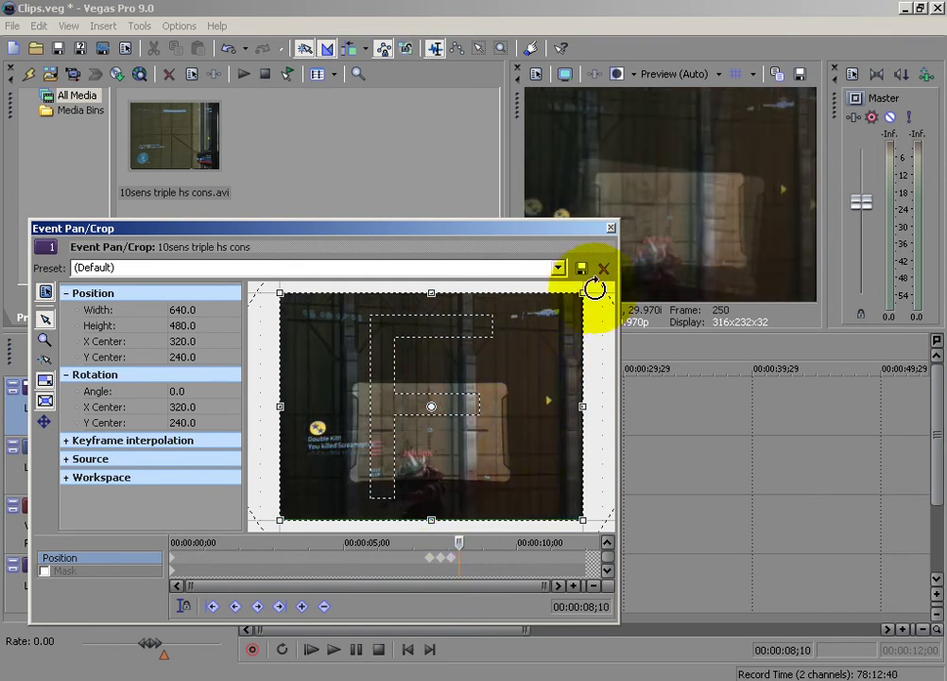
drag(582, 294, 541, 367)
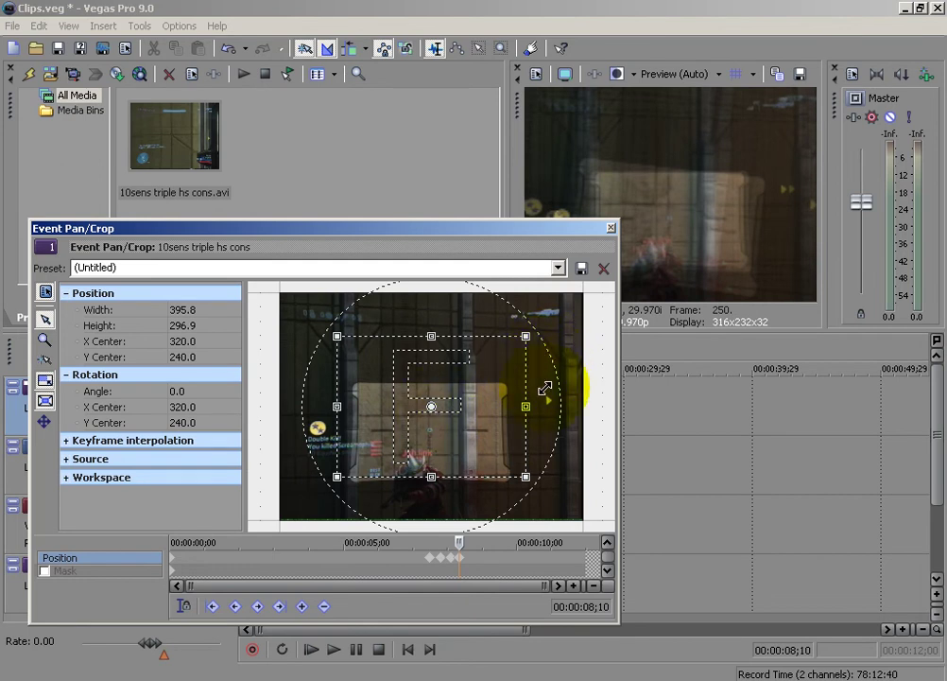
drag(546, 388, 536, 381)
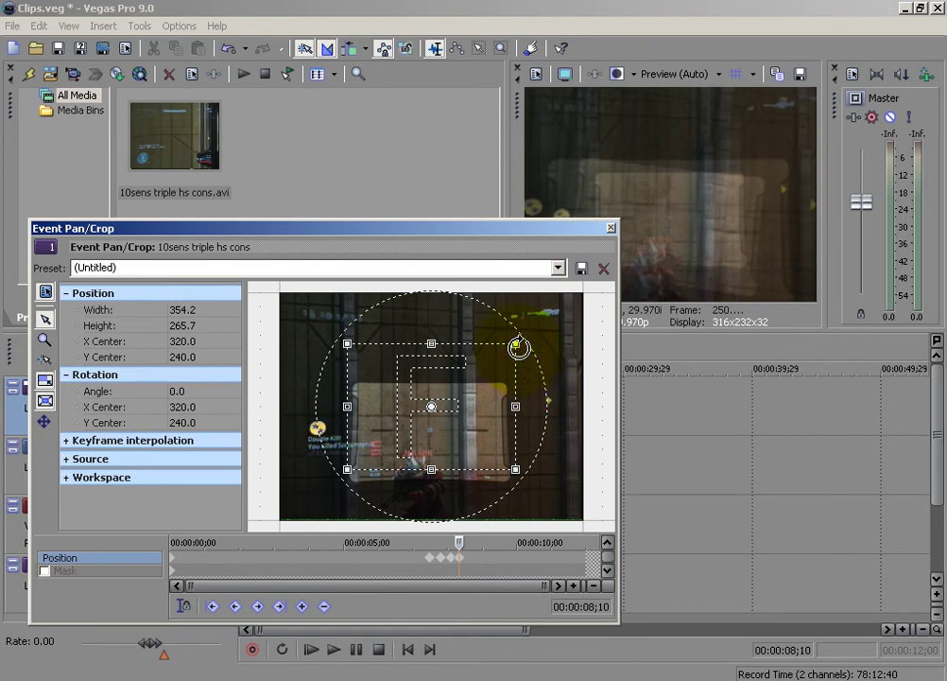
drag(554, 522, 547, 490)
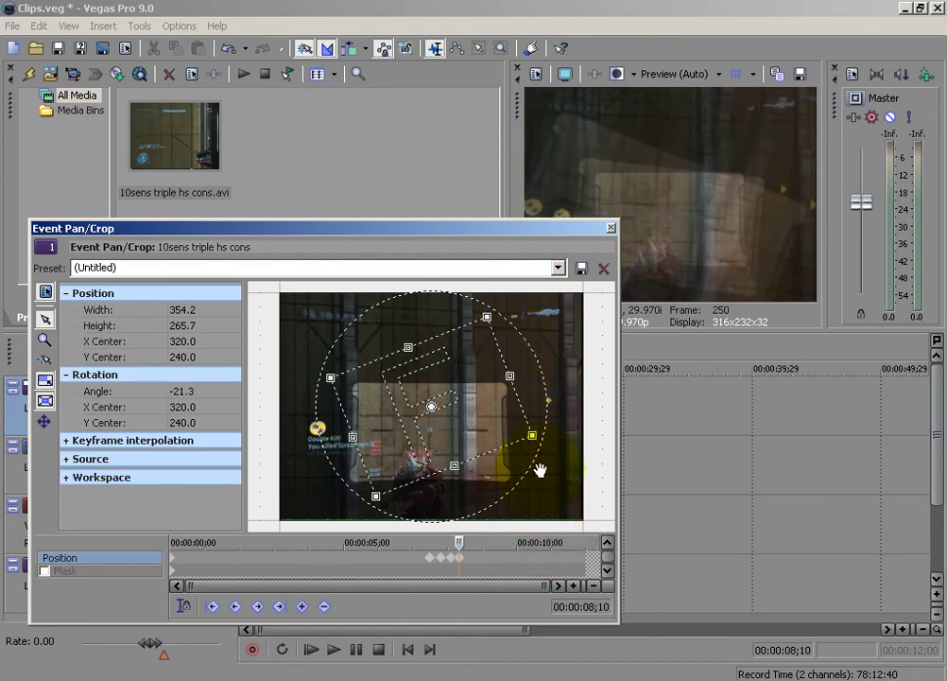
Restore the default crop frame at 00:00:08;19 and close the Event Pan/Crop window
click(468, 560)
click(466, 558)
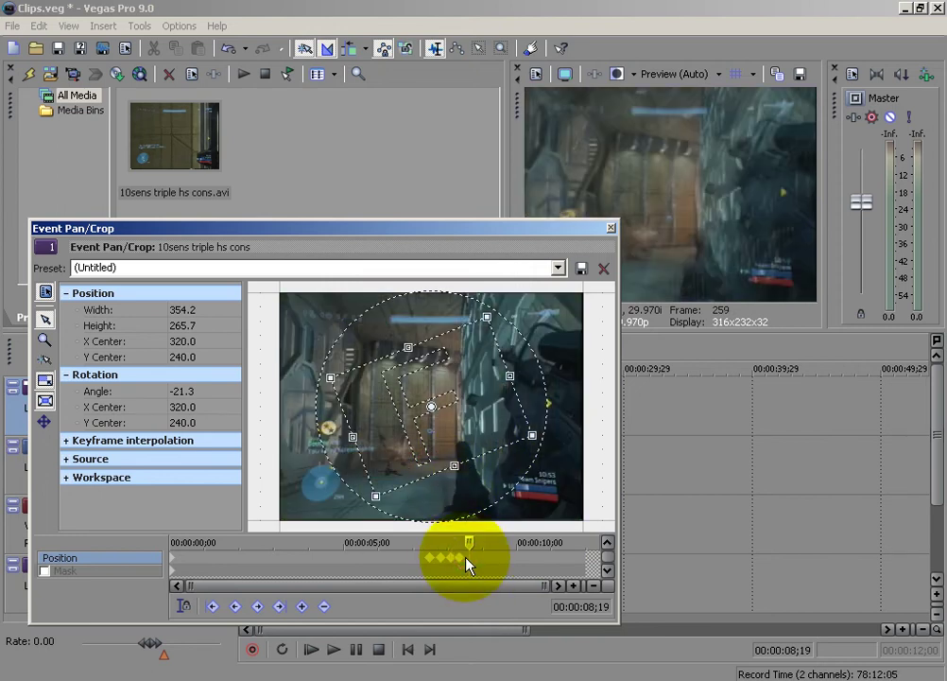
right_click(511, 423)
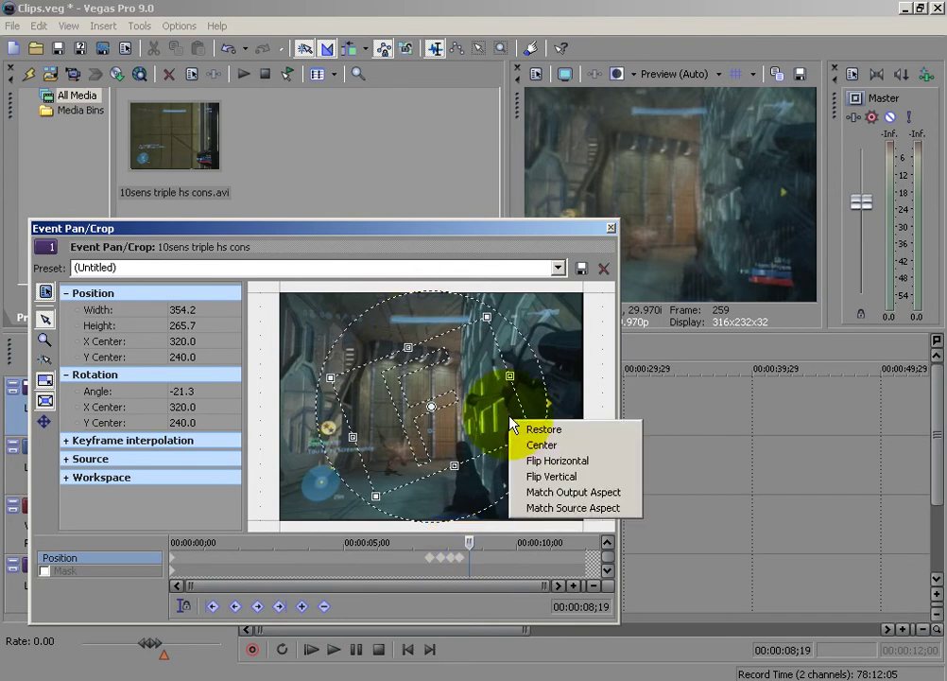
click(518, 428)
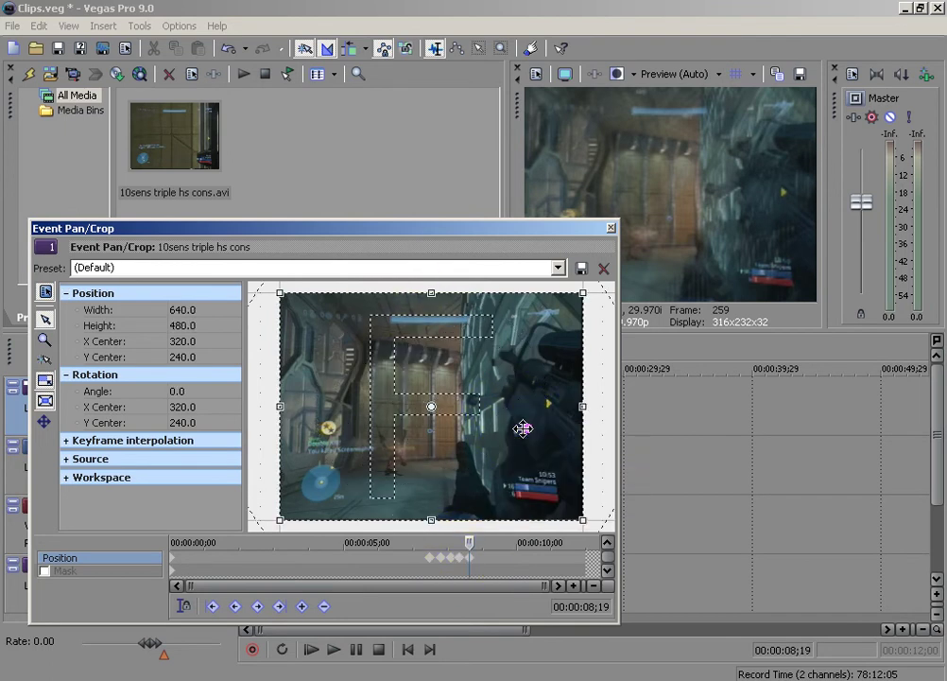
click(611, 228)
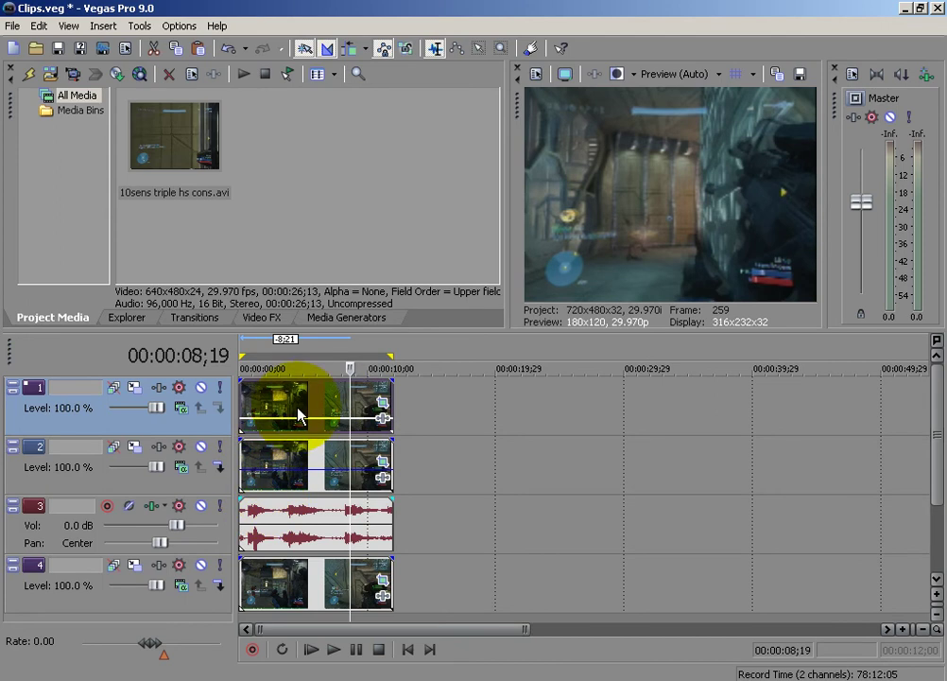
Step frame by frame from about 00:00:06;19 to 00:00:07;23 to examine the three layered clips in the preview
click(333, 389)
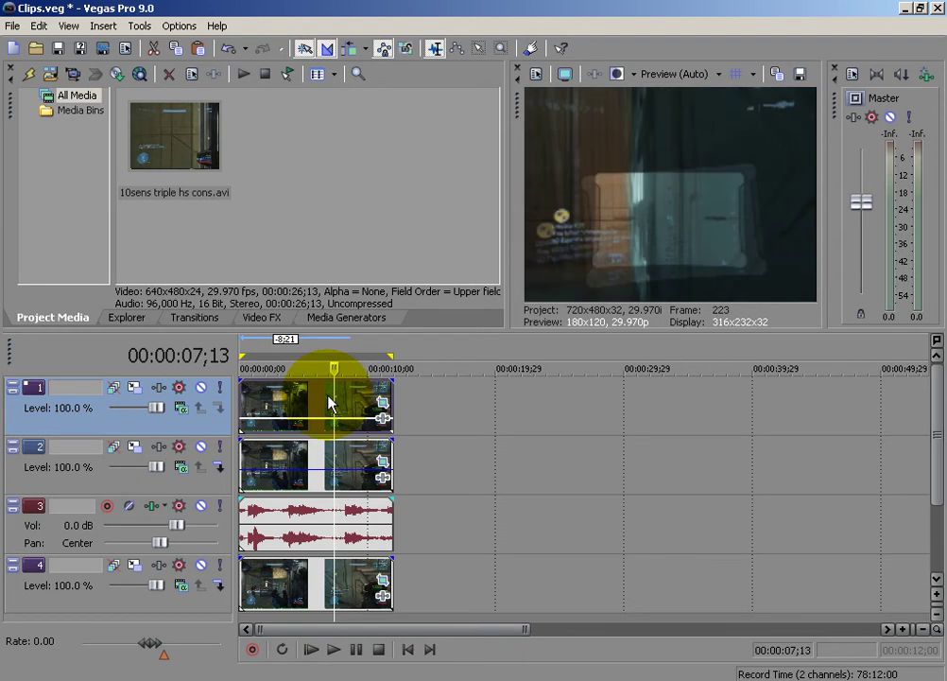
click(325, 392)
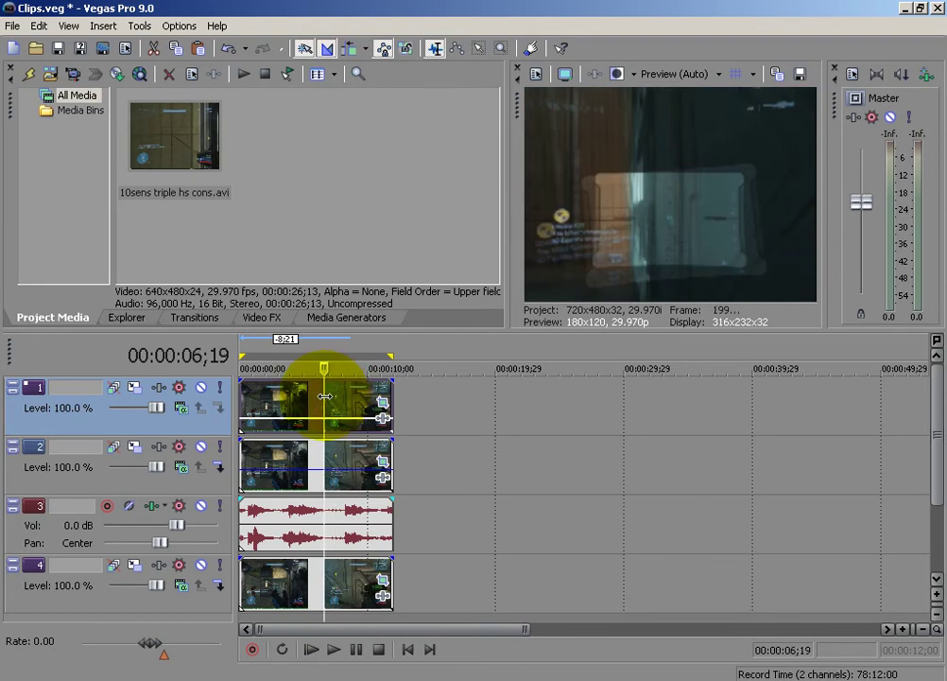
key(Right)
key(Right)
key(Right)
key(Right)
key(Right)
key(Right)
key(Right)
key(Right)
key(Right)
key(Right)
key(Right)
key(Right)
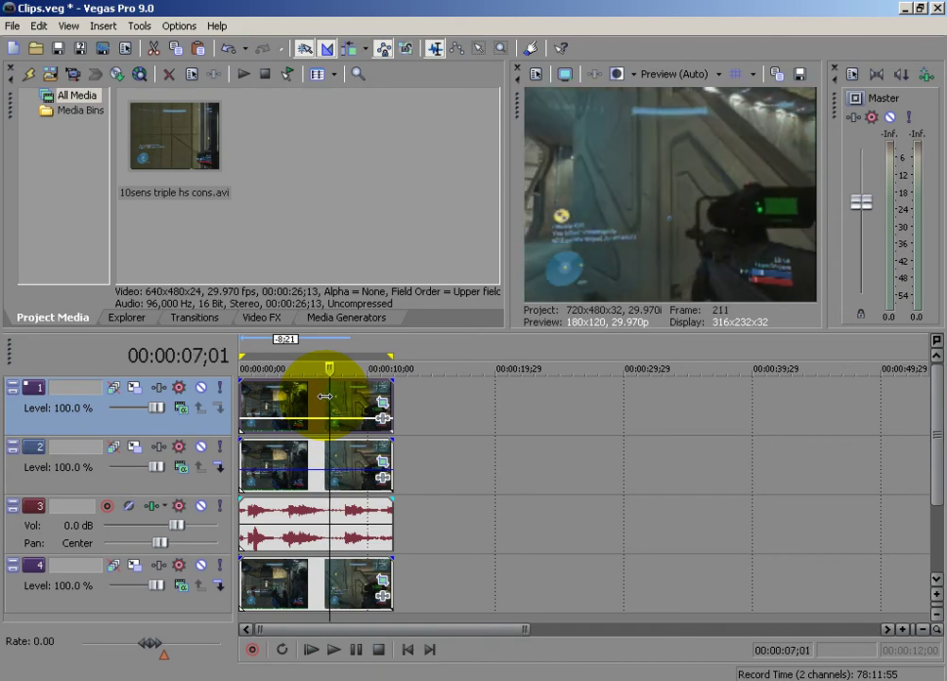
key(Right)
key(Right)
key(Right)
key(Right)
key(Right)
key(Right)
key(Right)
key(Right)
key(Right)
key(Right)
key(Right)
key(Right)
key(Right)
key(Right)
key(Right)
key(Right)
key(Right)
key(Right)
key(Right)
key(Right)
key(Right)
key(Right)
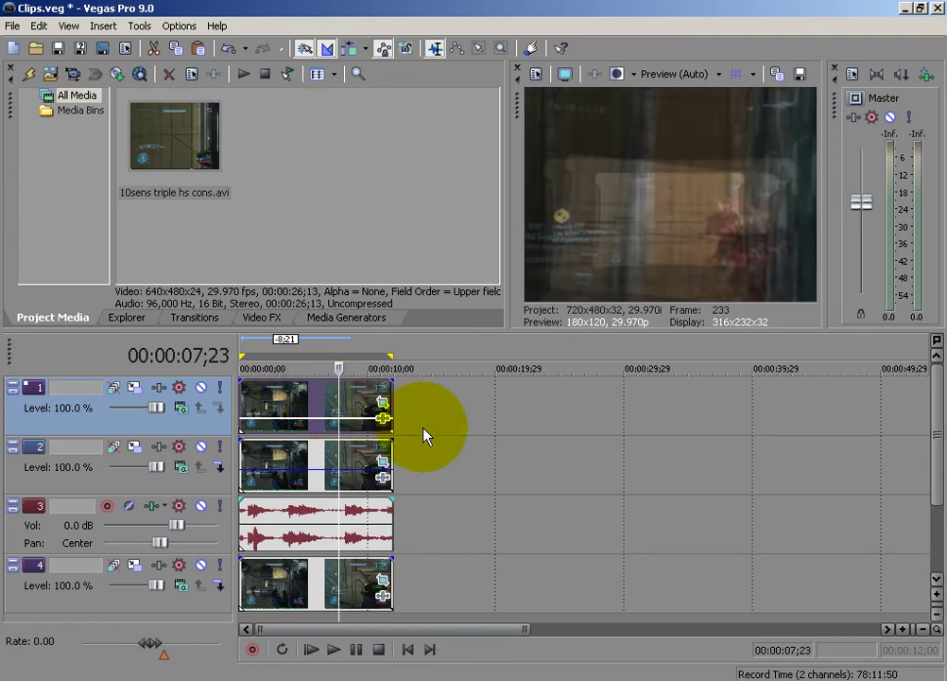
Slightly raise the opacity of the clips on tracks 1 and 2, and preview the layered shake up to 00:00:08;23
drag(387, 422, 367, 418)
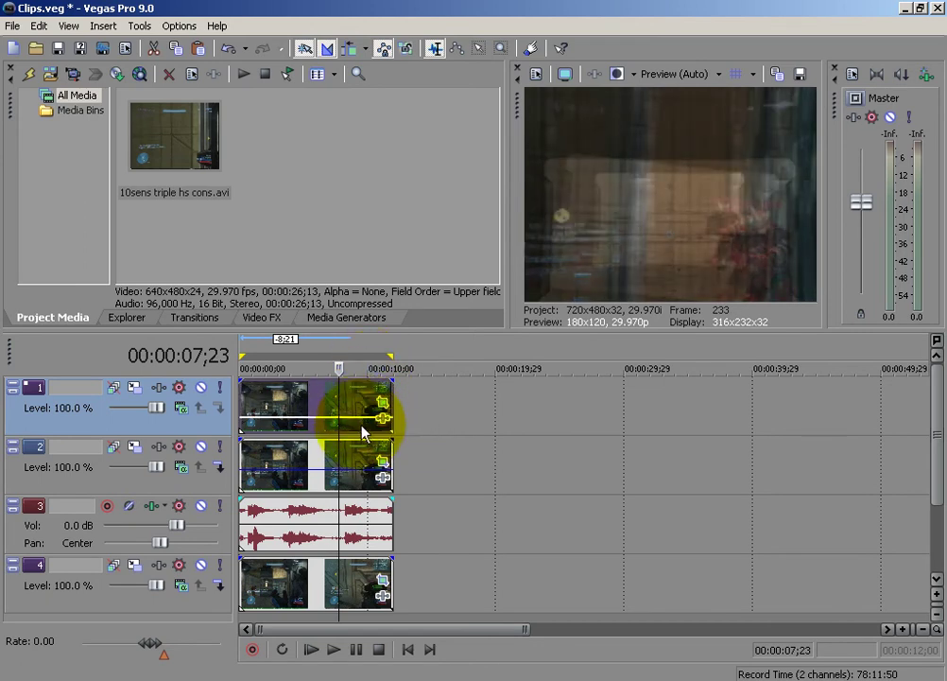
mouse_move(364, 476)
mouse_down()
mouse_move(368, 380)
mouse_move(363, 473)
mouse_up()
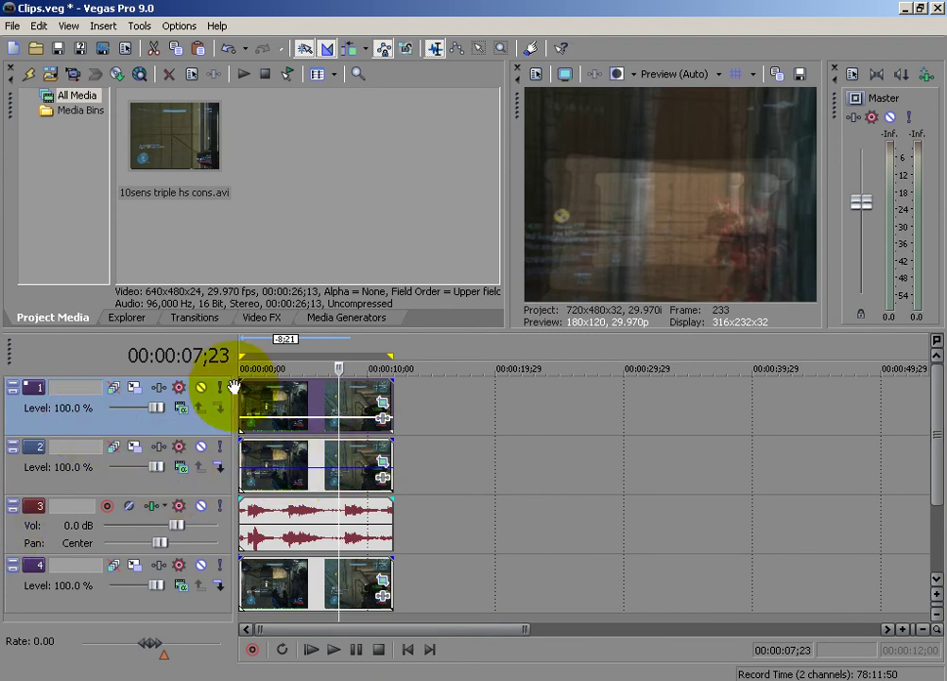
drag(329, 368, 329, 369)
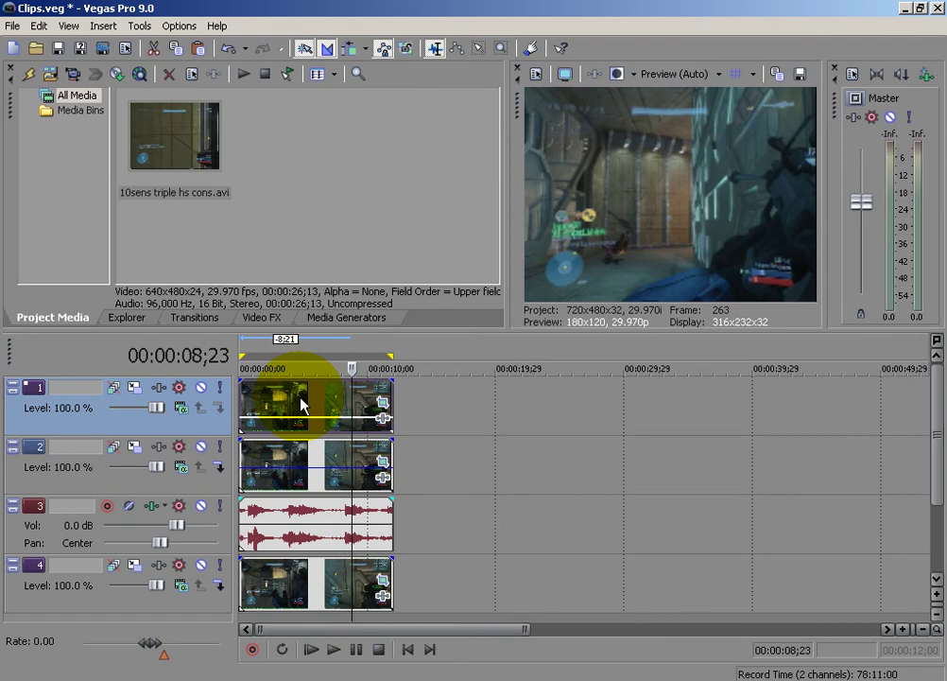
Apply the Gaussian Blur effect's Soften preset to the clip on track 1, close its settings, and place the playhead at 00:00:06;17
click(263, 318)
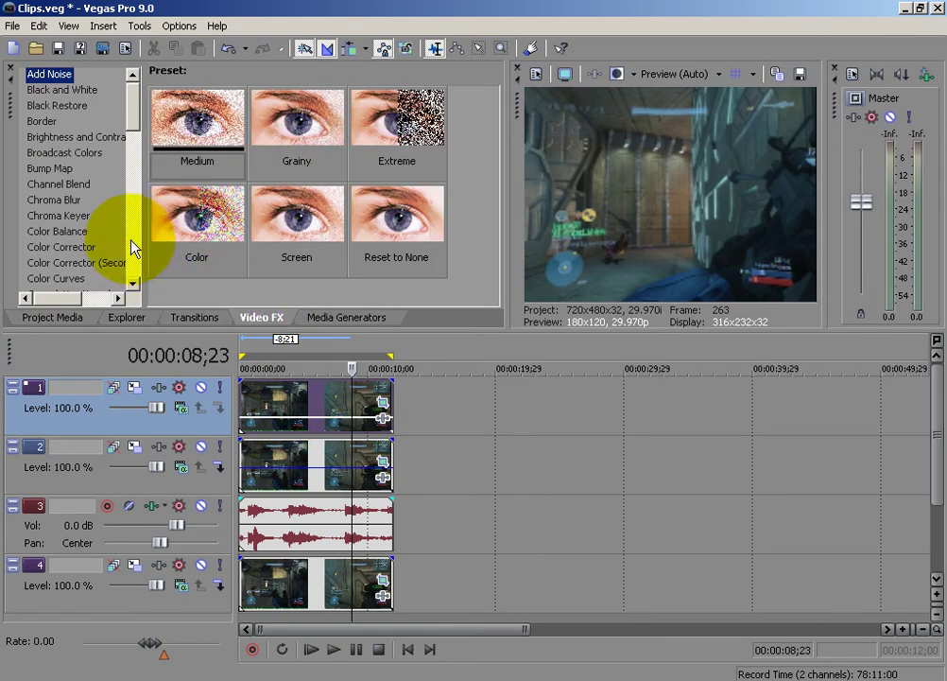
drag(131, 112, 124, 170)
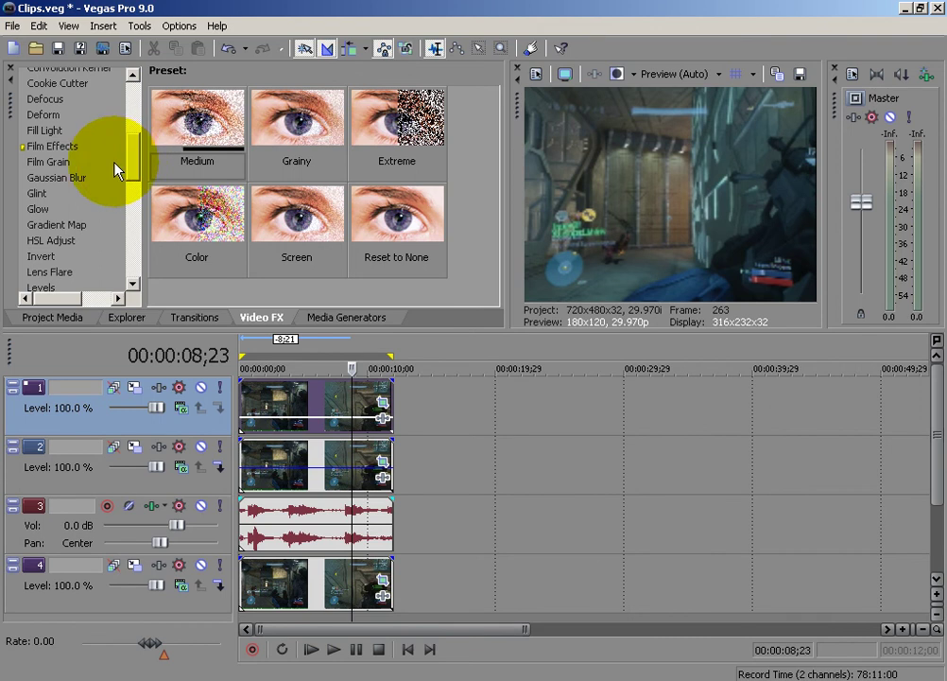
click(75, 178)
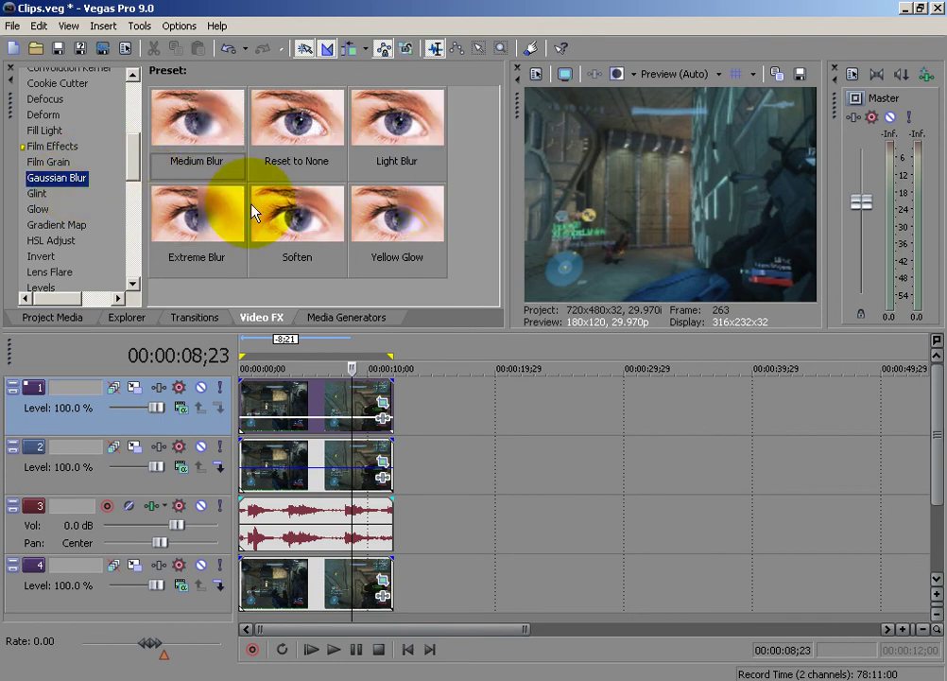
drag(280, 206, 324, 403)
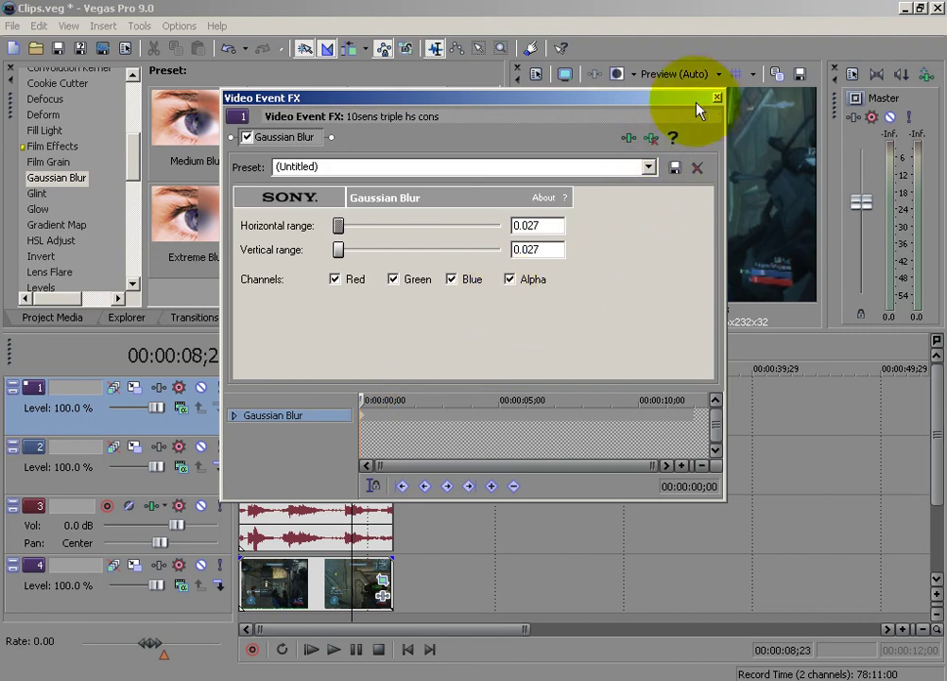
click(717, 98)
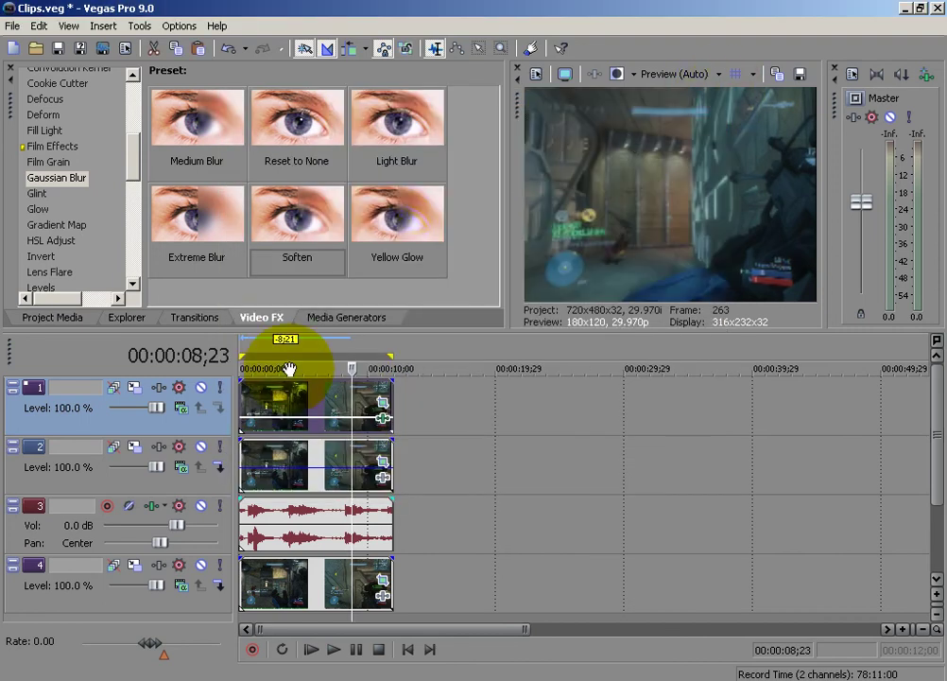
click(323, 406)
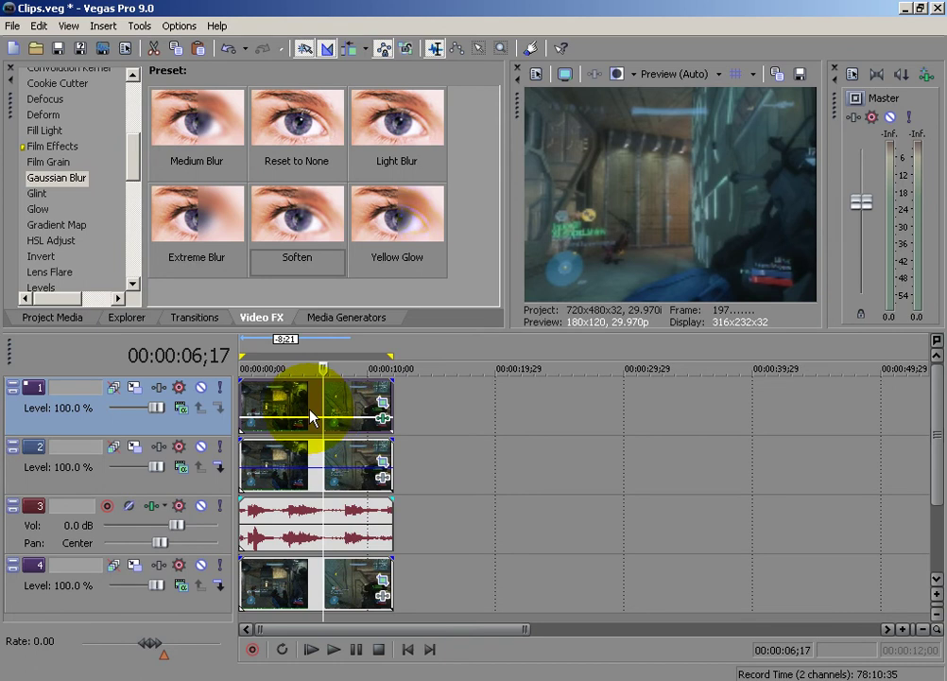
Preview the softened layered shake from about 00:00:06;17 to 00:00:07;21
click(327, 409)
key(space)
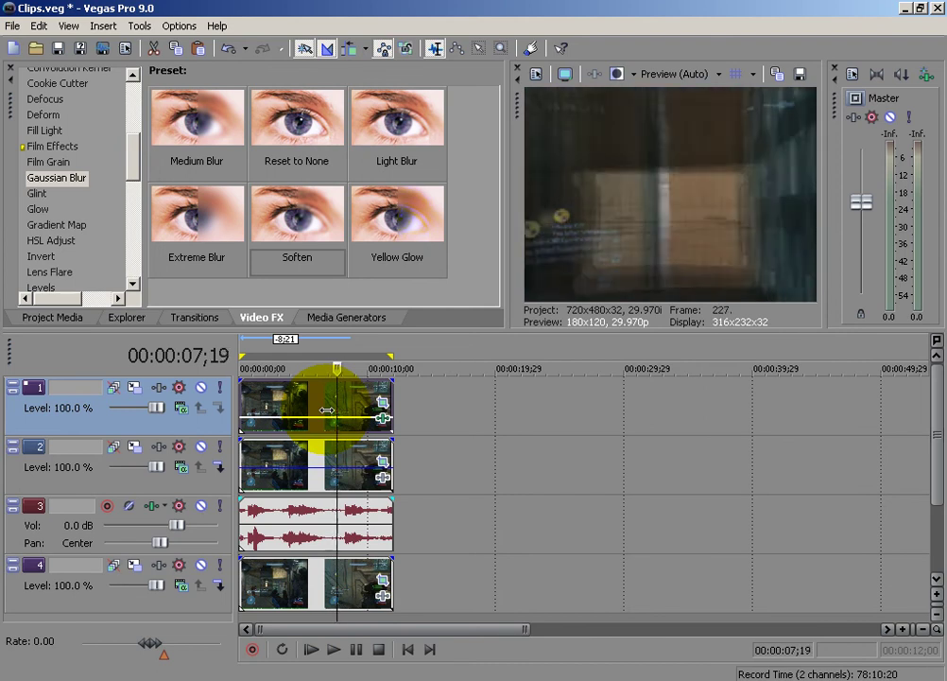
key(Return)
Remove the Gaussian Blur effect from the clip on track 1 and close its effect settings
drag(273, 165, 378, 414)
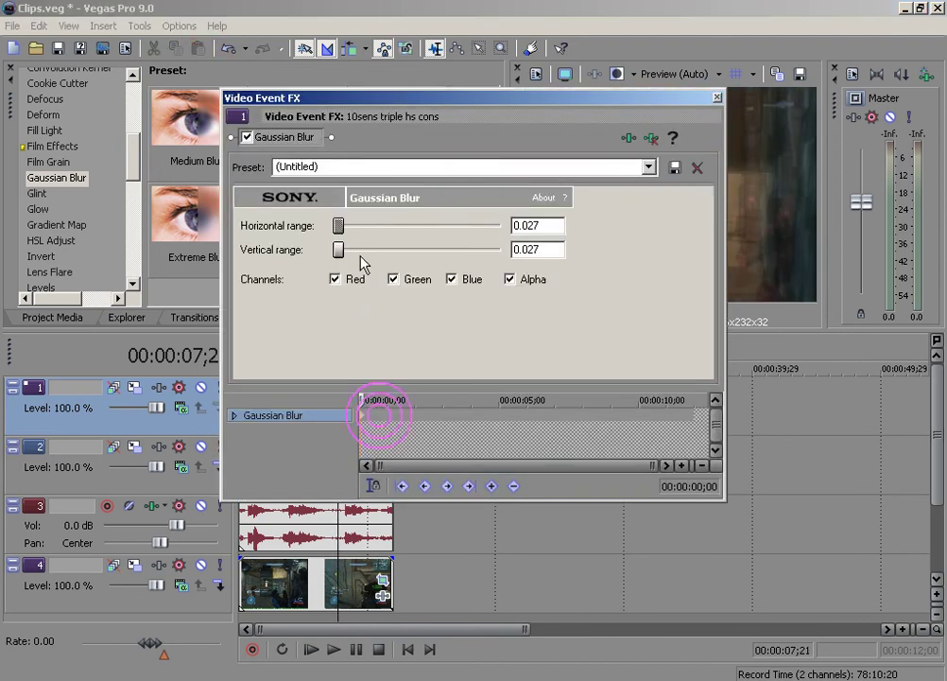
right_click(284, 137)
click(336, 205)
click(587, 168)
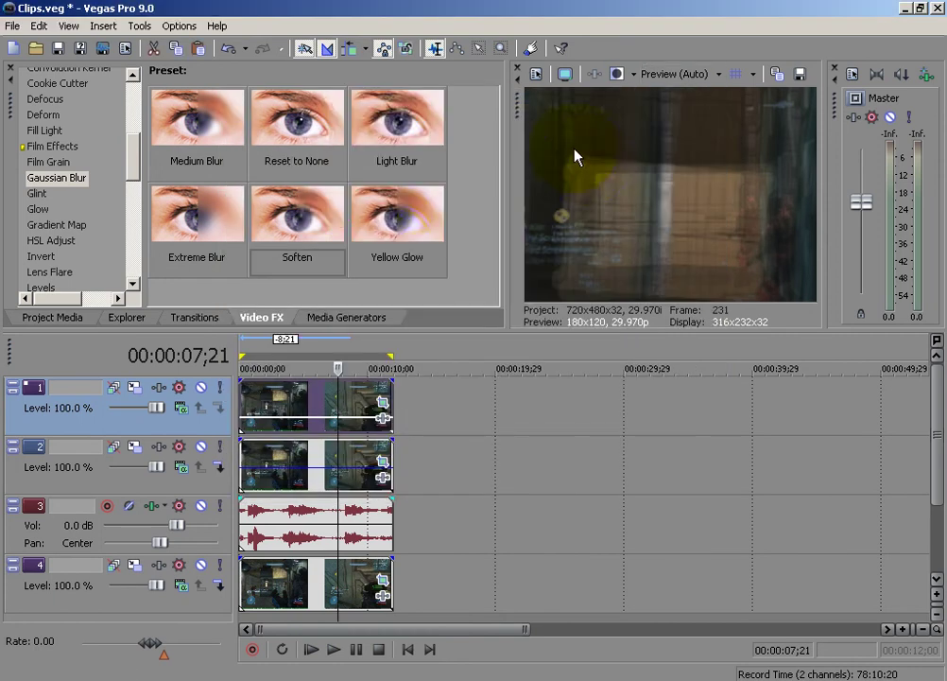
Reapply the Gaussian Blur Soften preset to the clip on track 1 and place its floating settings window clear of the preview
drag(296, 211, 338, 391)
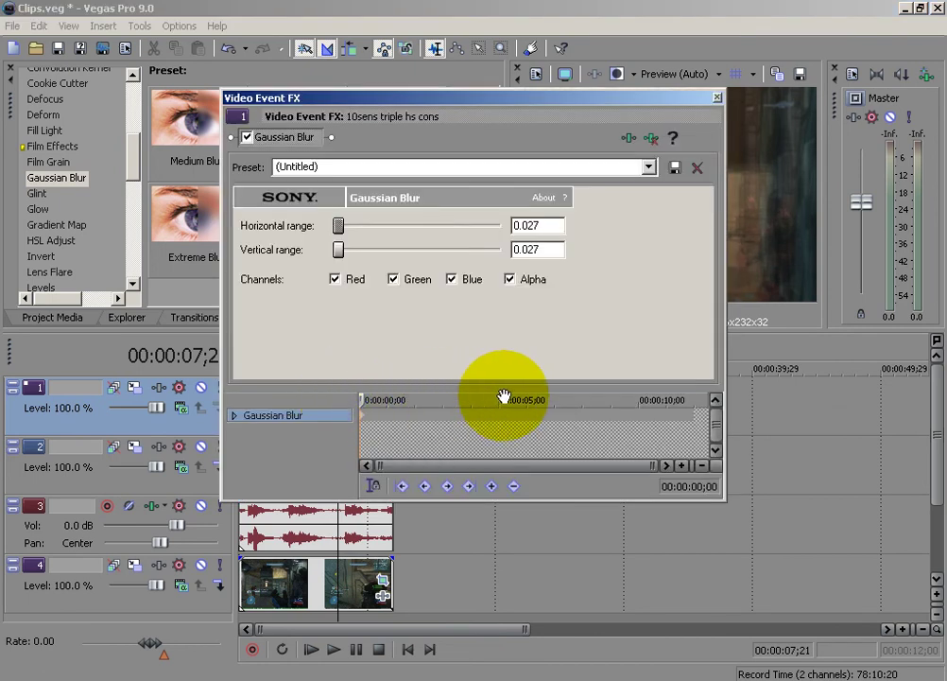
click(580, 414)
drag(482, 98, 434, 122)
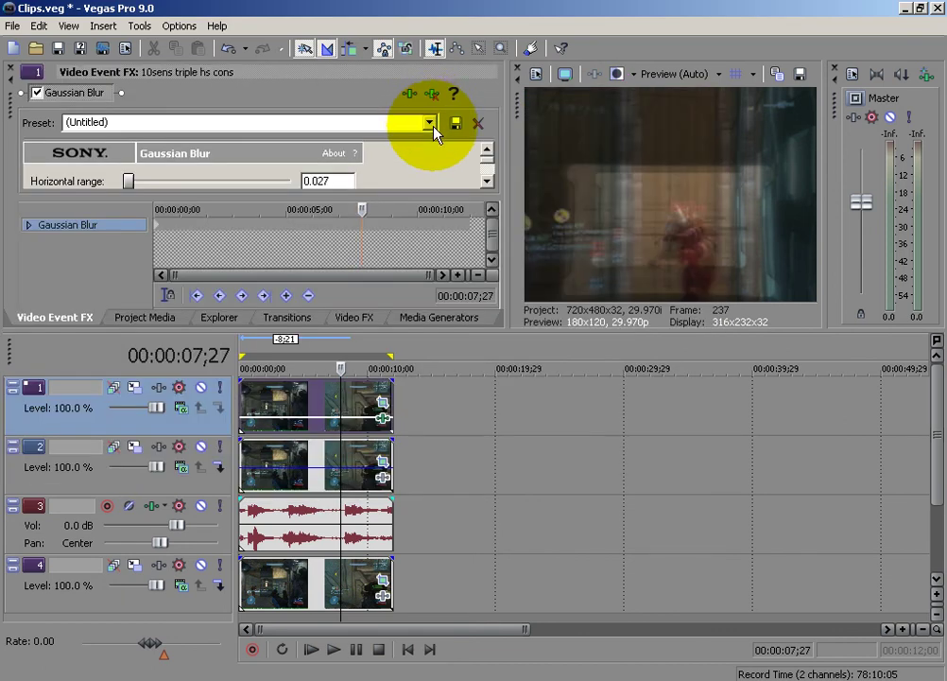
drag(13, 90, 25, 169)
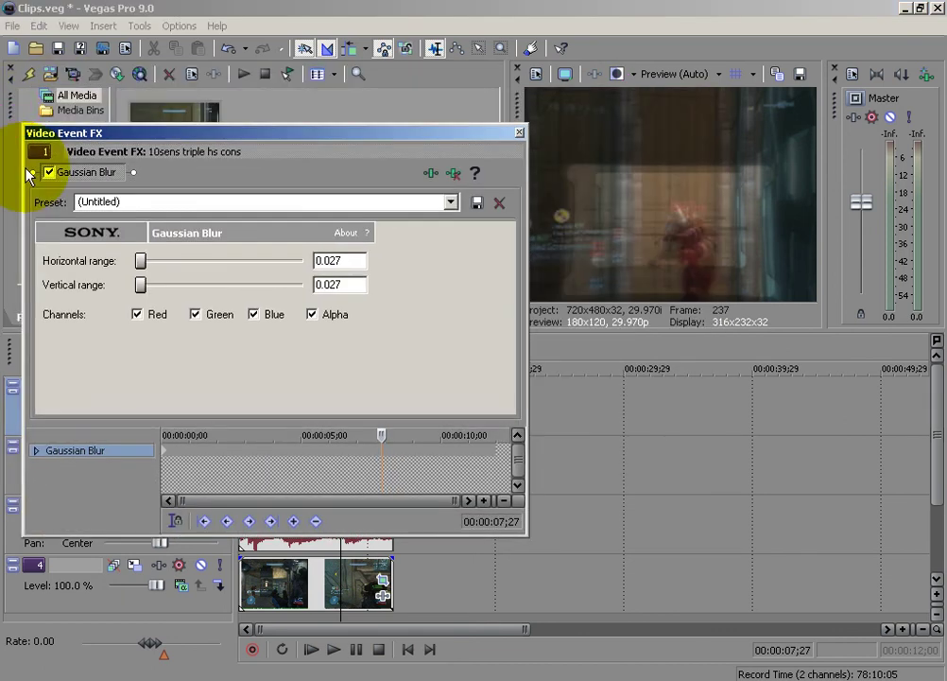
drag(148, 131, 133, 127)
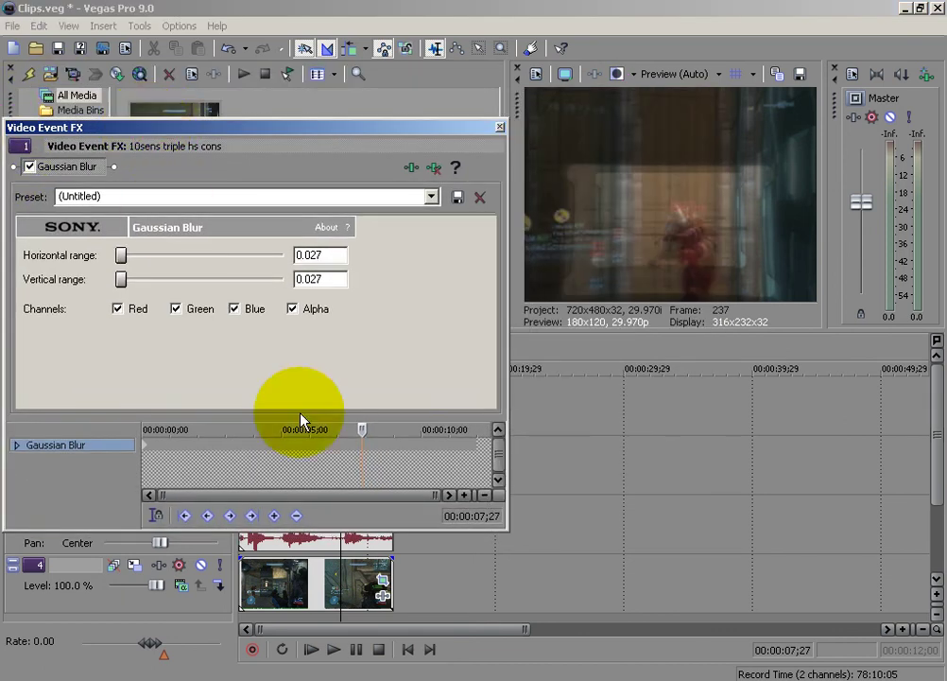
Add a Gaussian Blur keyframe at 00:00:07;04 and set it to the Reset to None preset
click(351, 447)
click(340, 437)
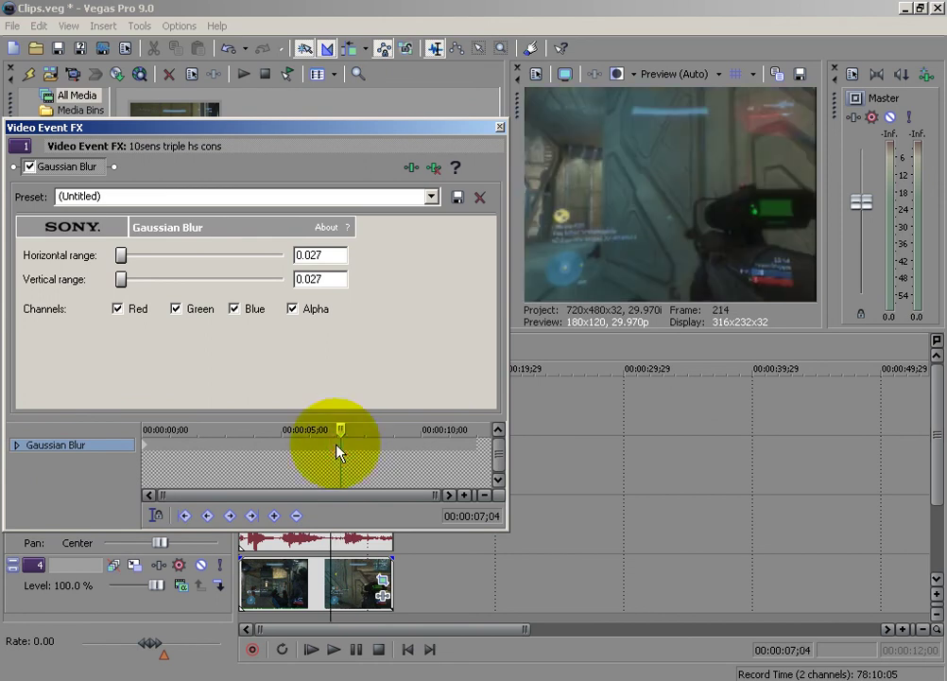
click(276, 517)
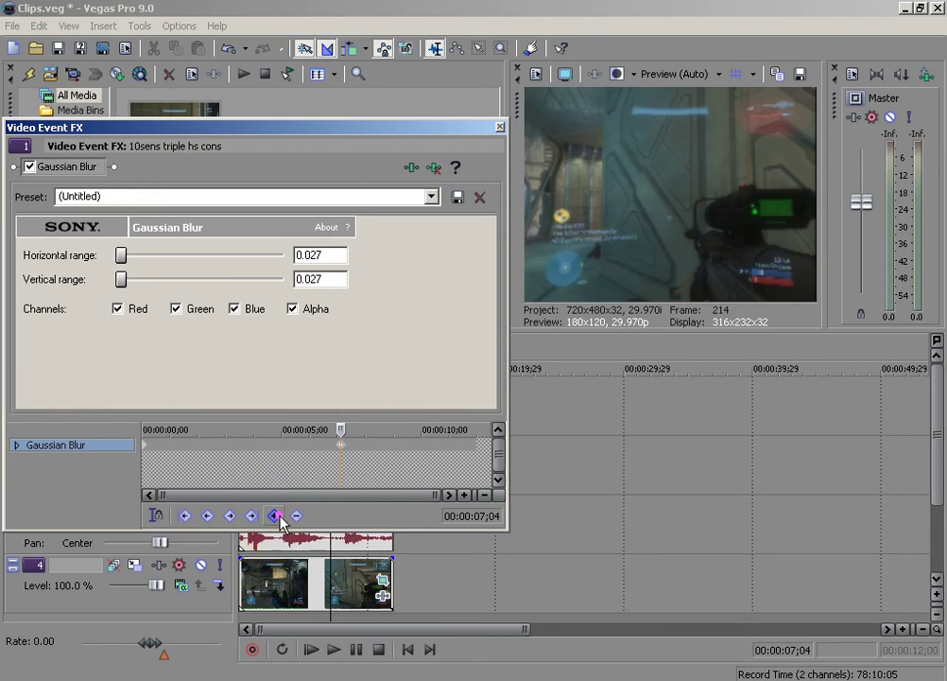
click(432, 197)
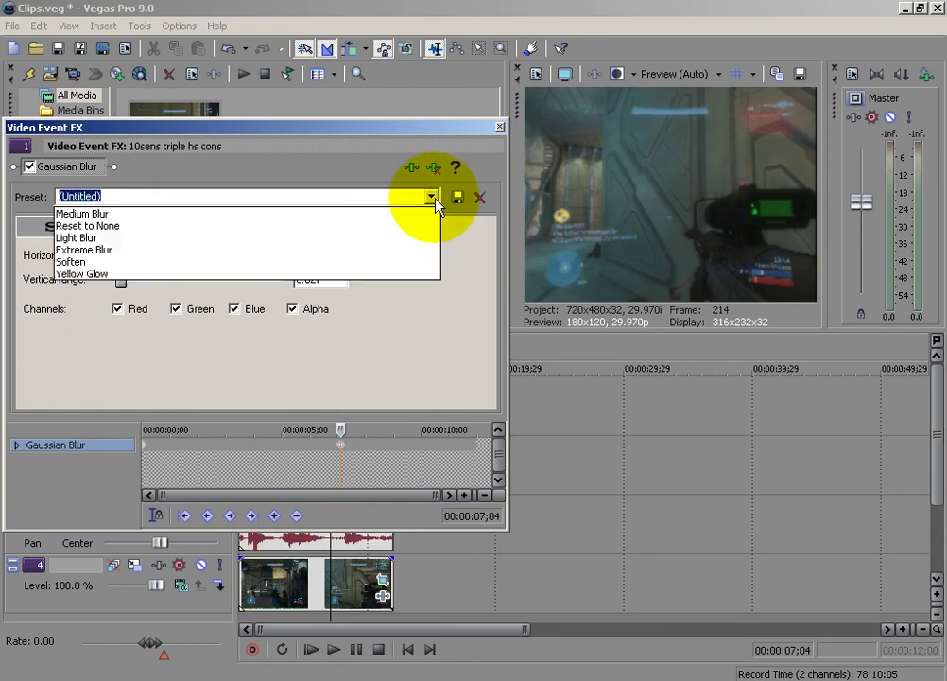
click(429, 226)
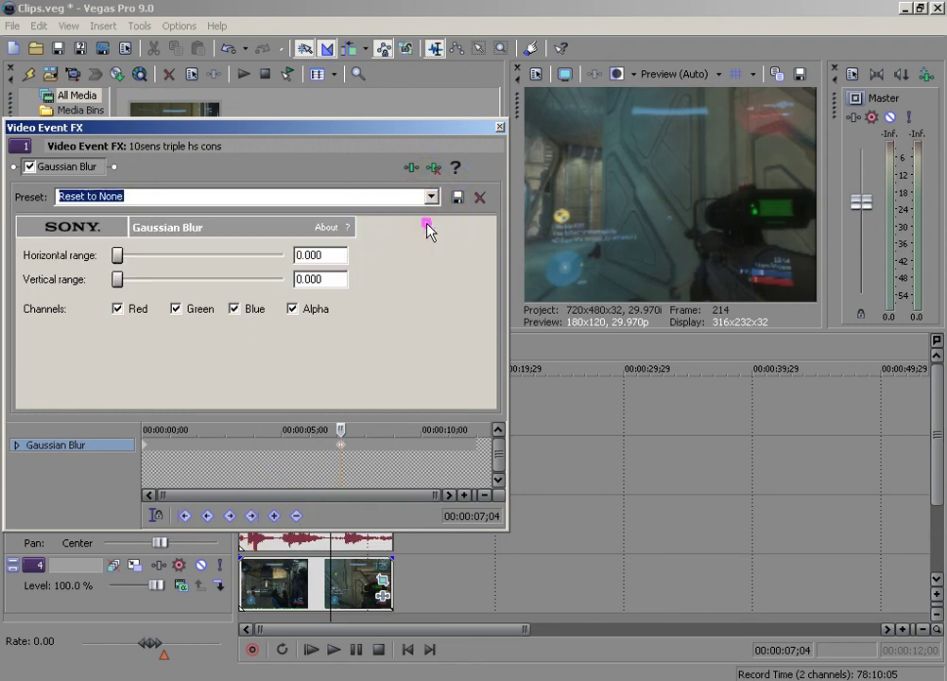
click(273, 516)
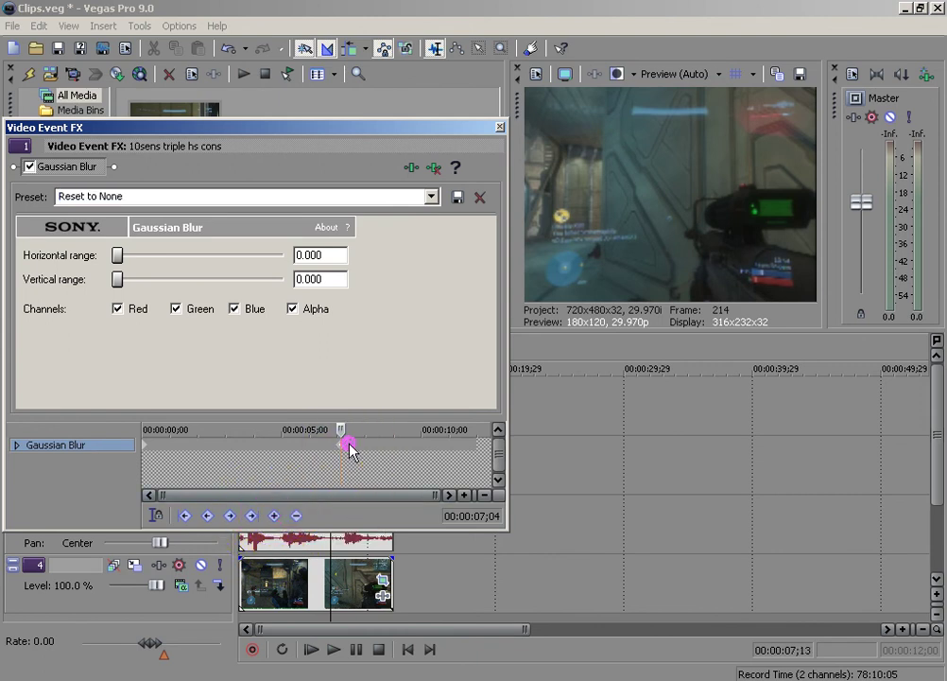
Keyframe the Gaussian Blur to the Extreme Blur preset at 00:00:07;13 and to Reset to None at 00:00:07;21
click(349, 442)
click(431, 197)
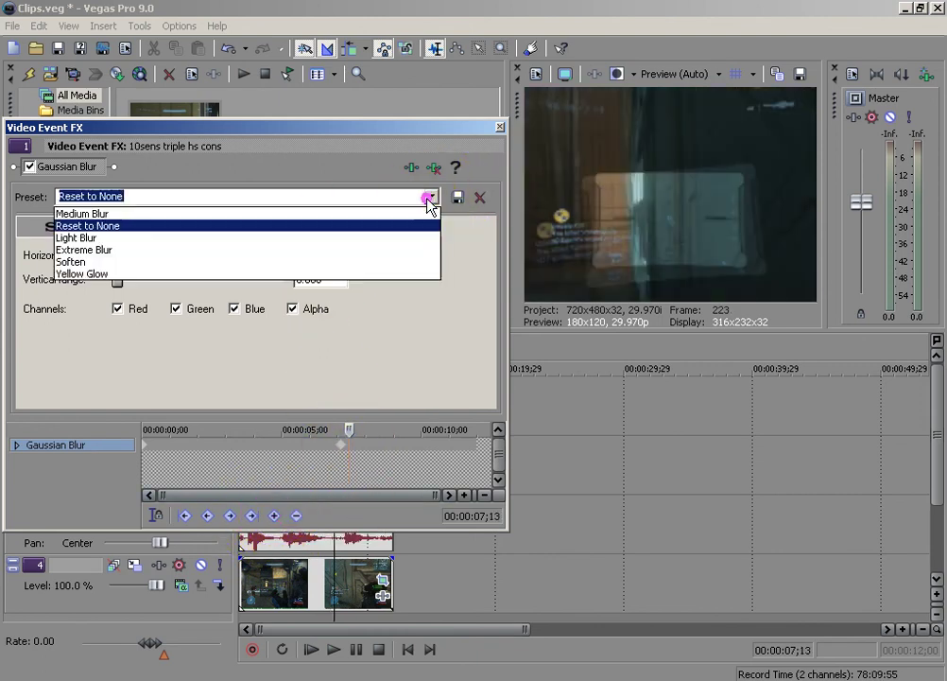
click(395, 250)
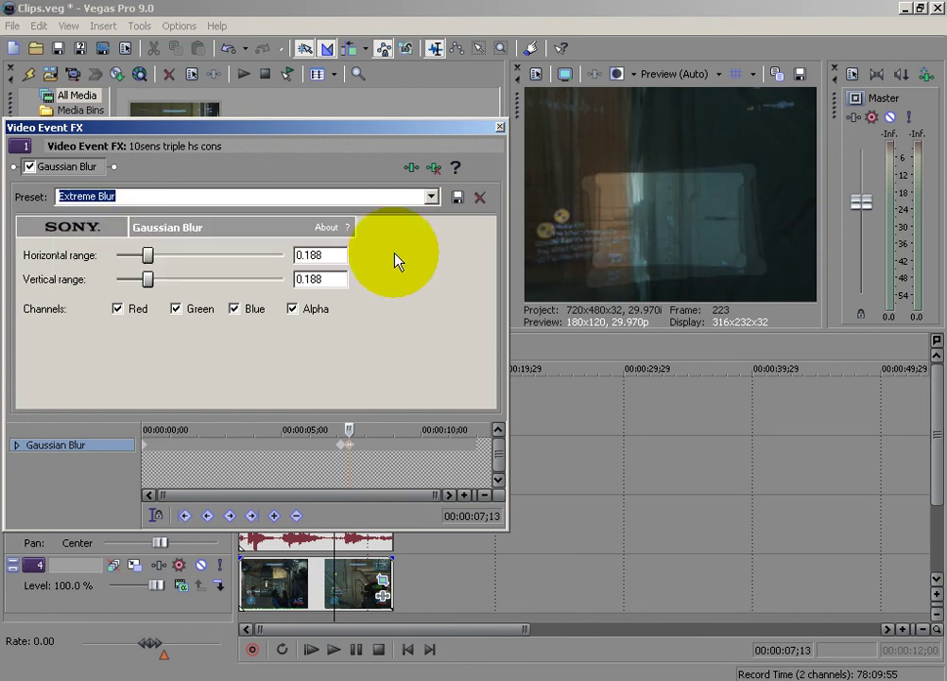
click(357, 450)
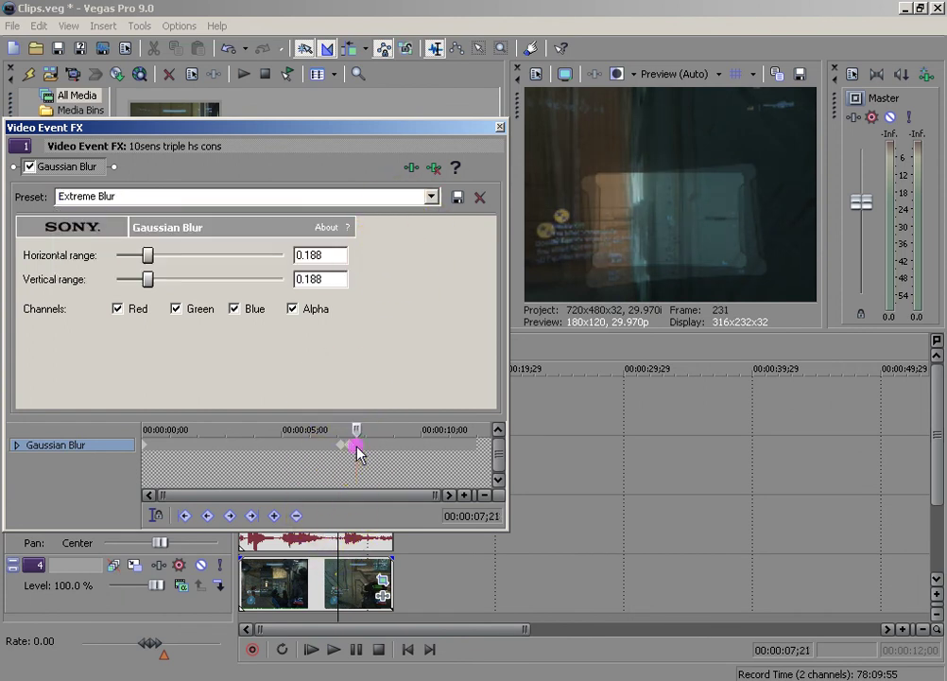
click(431, 197)
click(401, 237)
Keyframe the Gaussian Blur to Yellow Glow at 00:00:08;00 and Reset to None at 00:00:08;10, and close its settings
drag(356, 443, 364, 445)
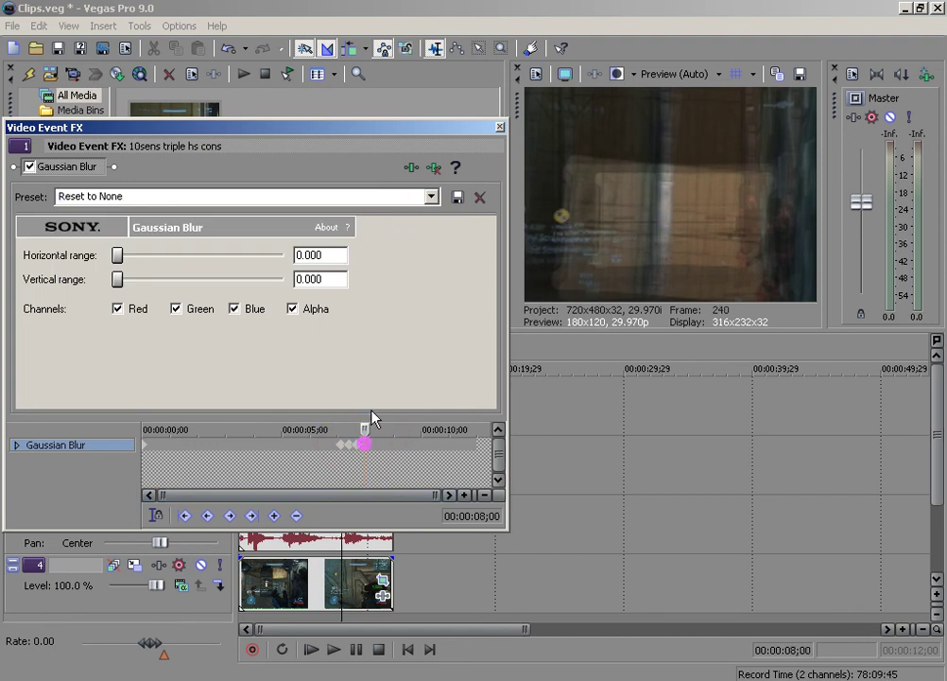
click(431, 197)
click(395, 273)
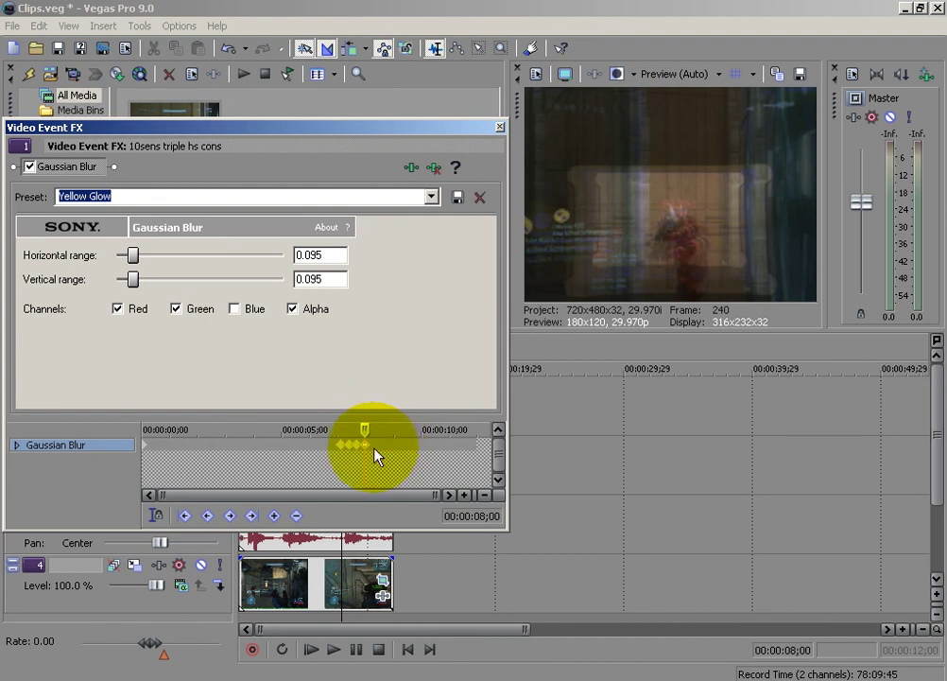
click(373, 445)
click(431, 196)
click(401, 227)
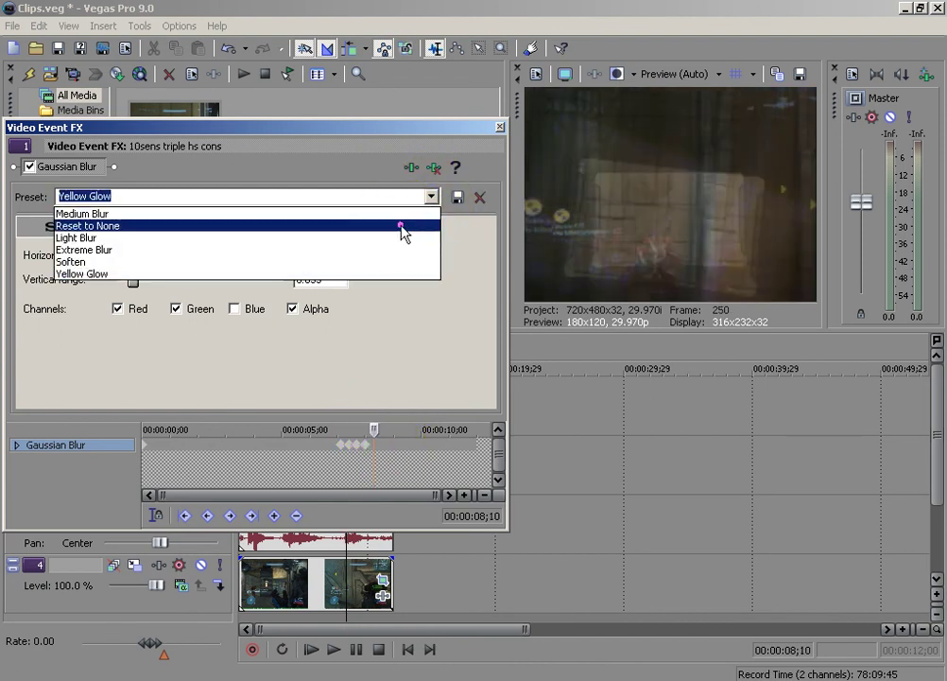
click(500, 128)
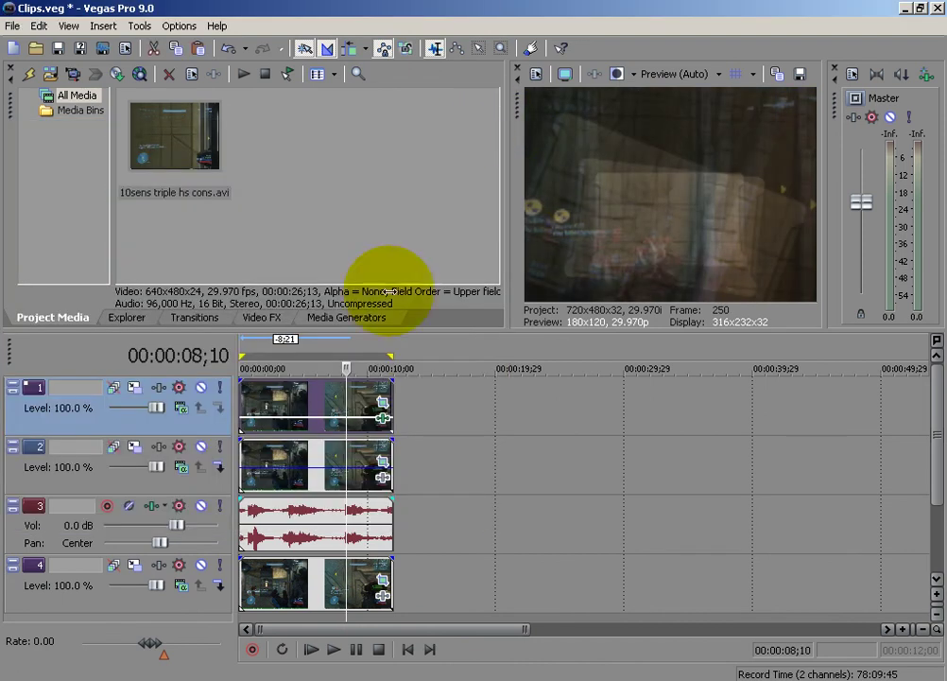
Preview the keyframed blur with the layered shake from 00:00:06;25 to 00:00:08;29
click(328, 404)
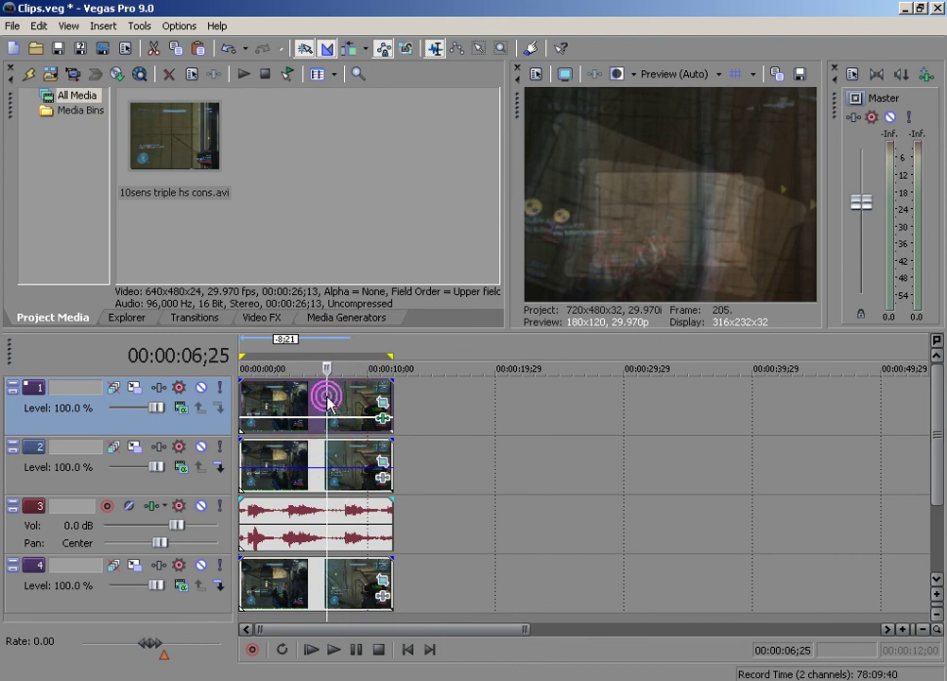
click(329, 395)
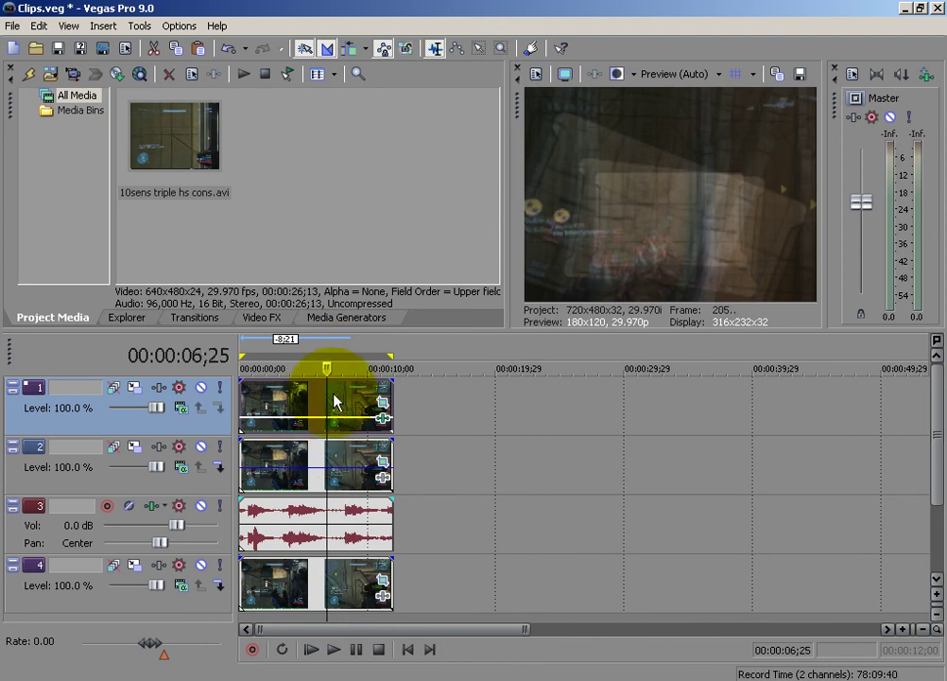
key(space)
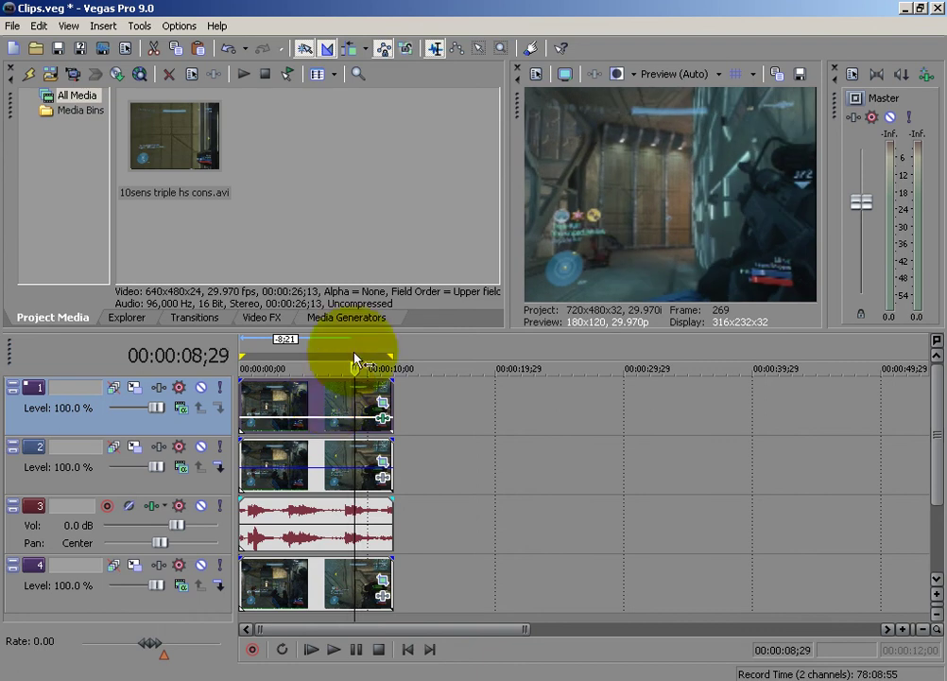
Look through the Glow and Invert presets and the rest of the video effects list, and return to the project media
click(274, 316)
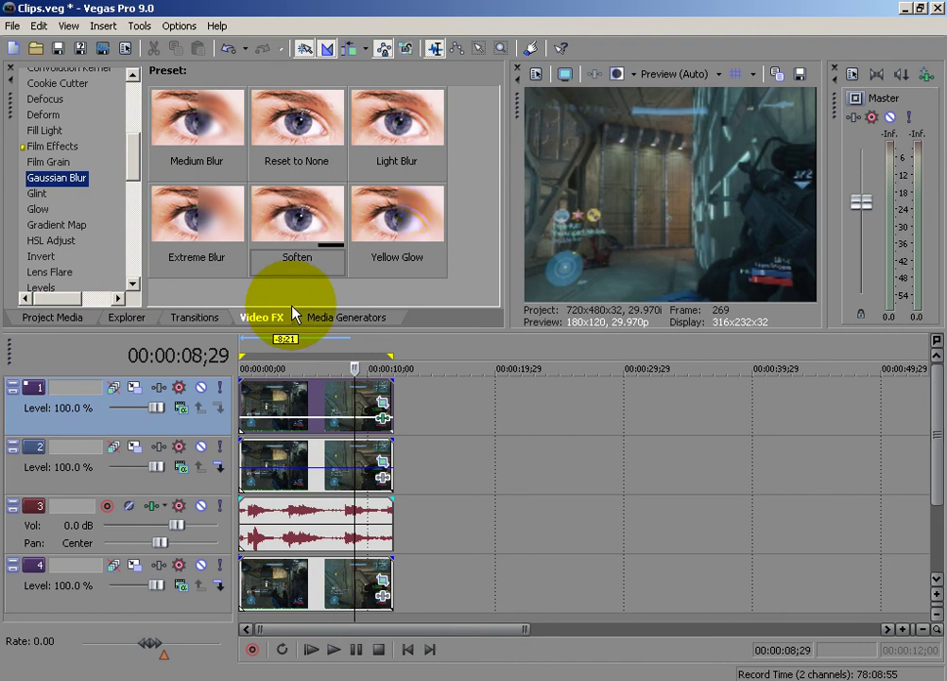
click(38, 209)
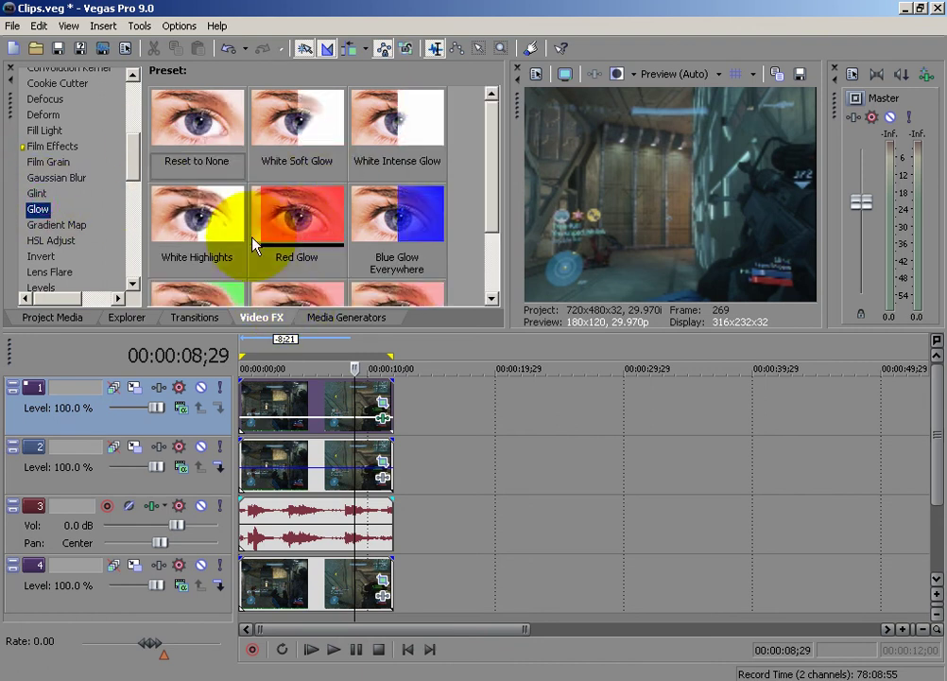
click(40, 256)
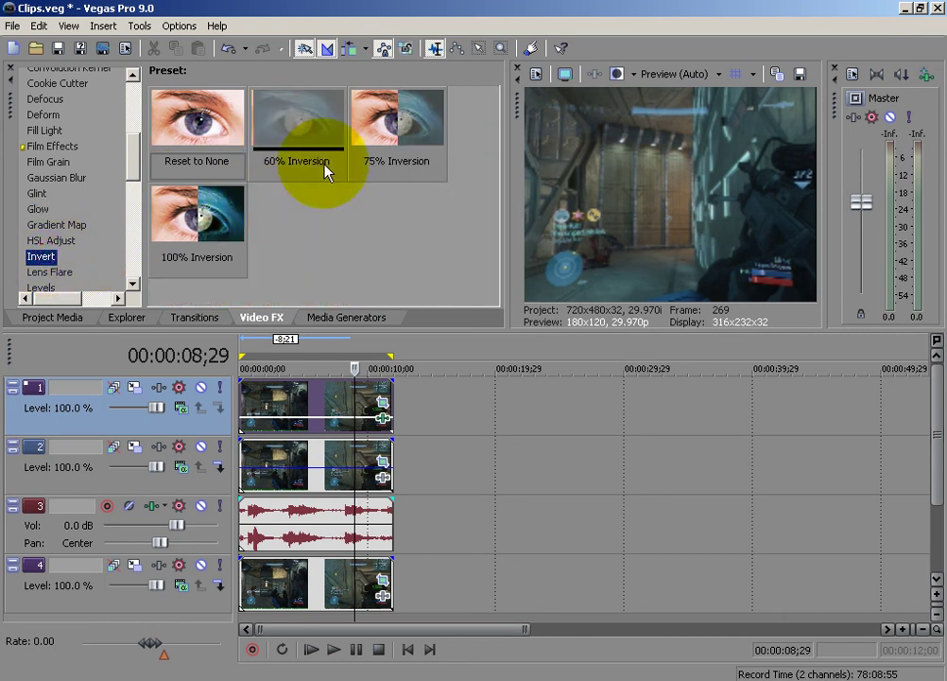
drag(135, 161, 137, 101)
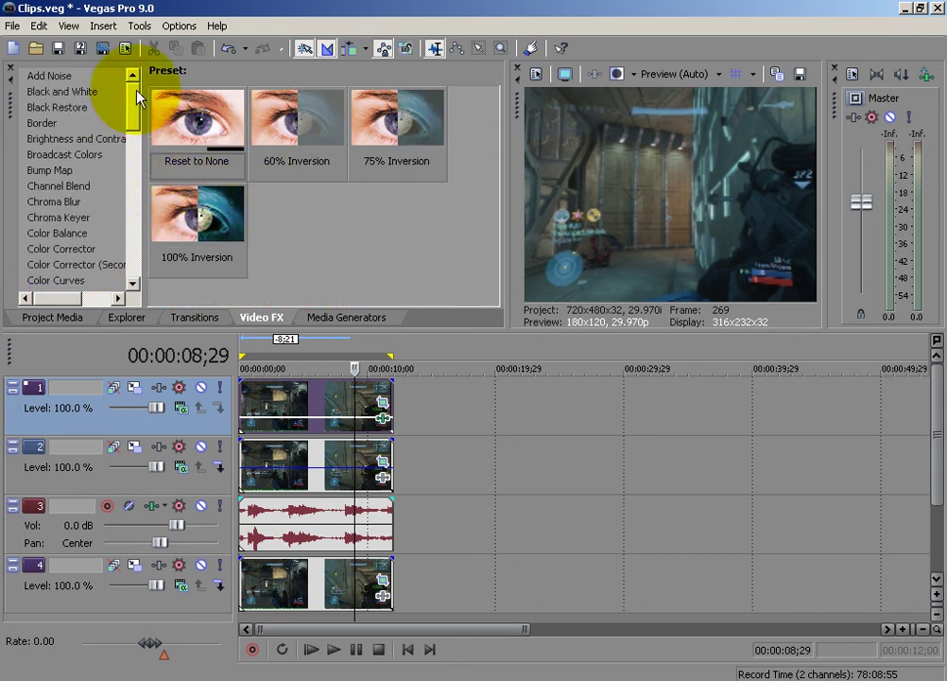
click(171, 317)
click(112, 317)
click(83, 319)
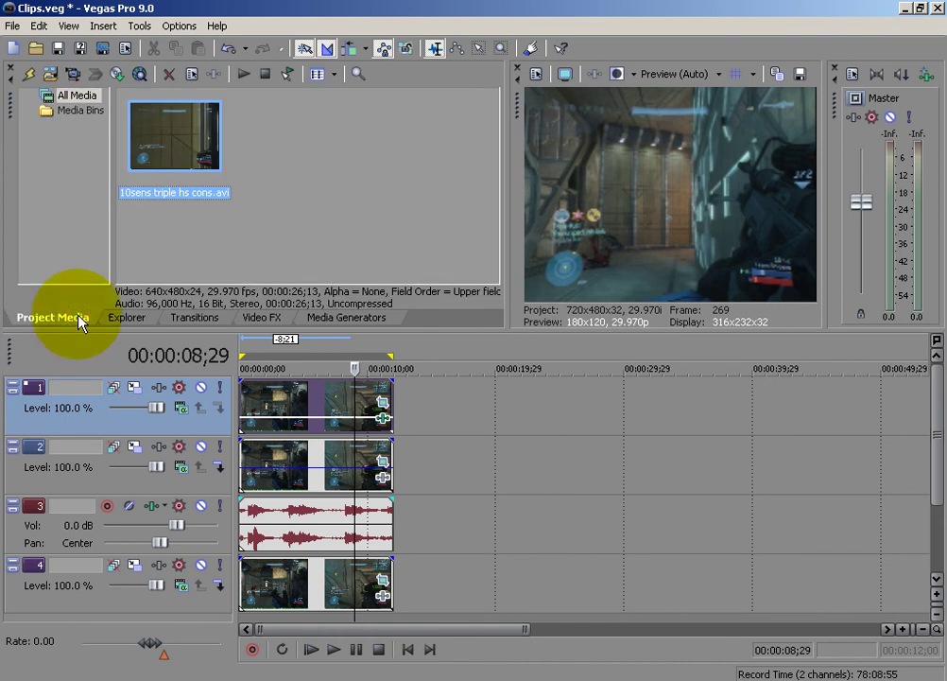